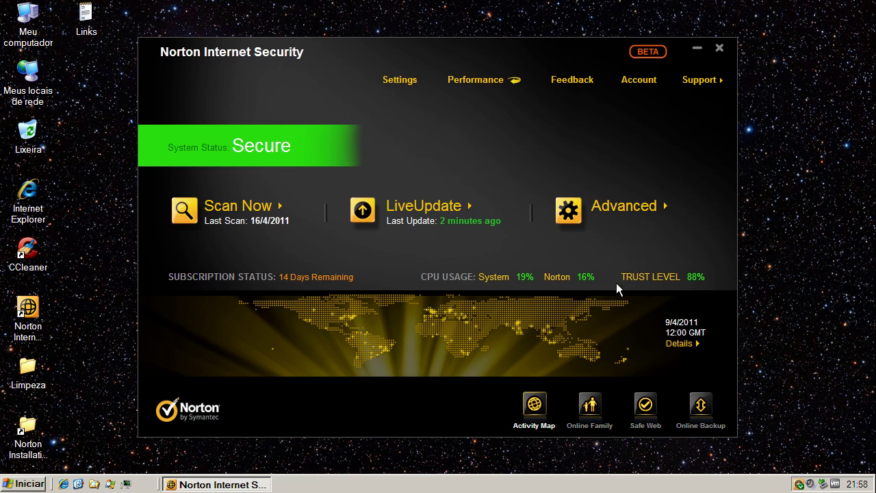
# Open the Norton settings and review the Computer options for exclusions, Computer Scan, Real Time Protection and Updates
pyautogui.click(401, 85)
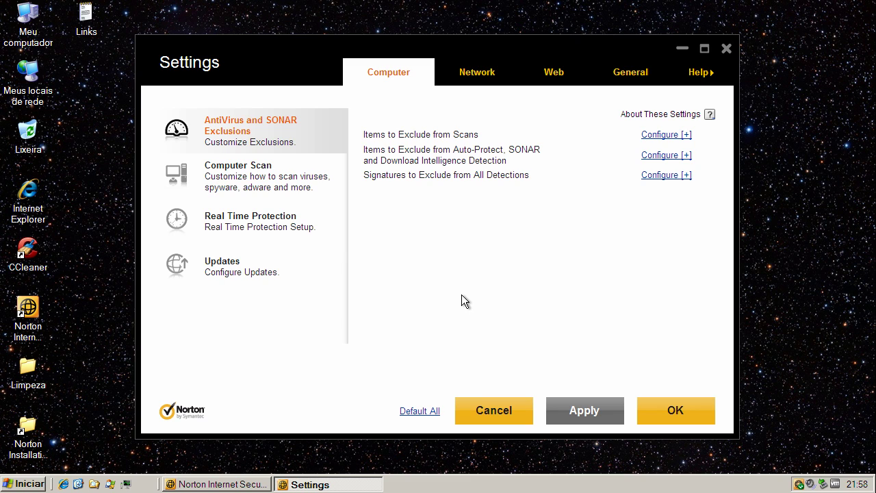
pyautogui.click(261, 186)
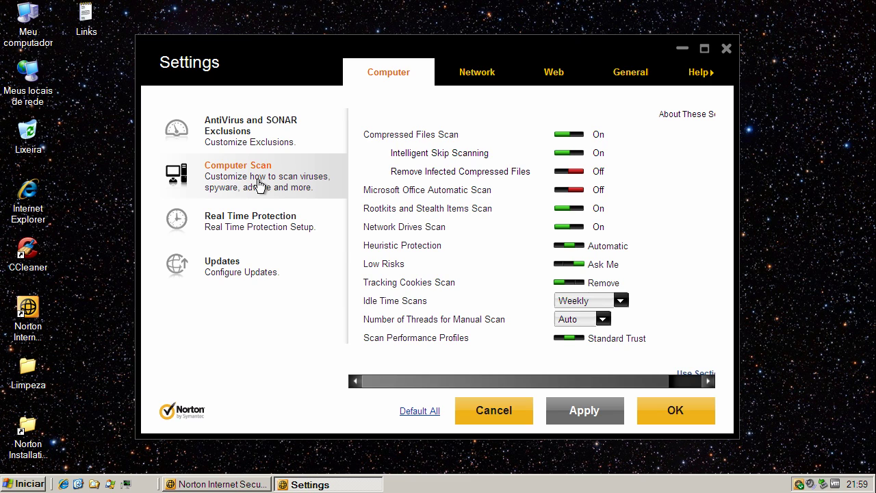
pyautogui.click(291, 218)
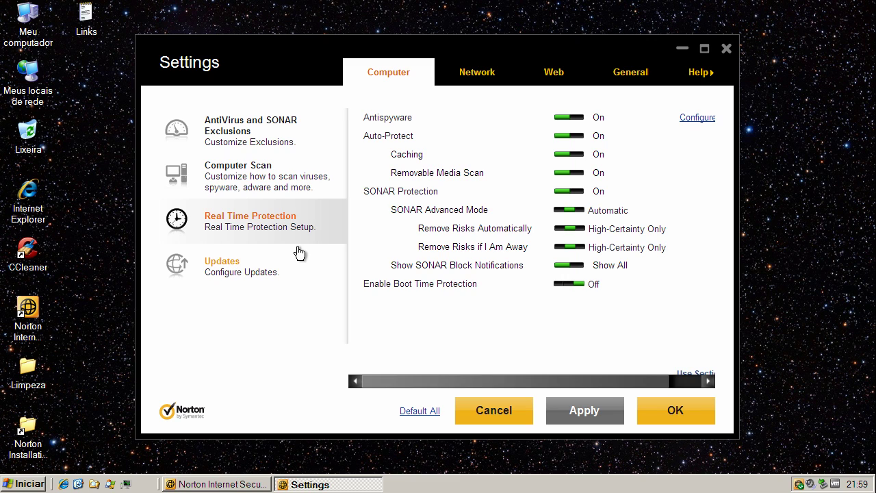
pyautogui.click(252, 273)
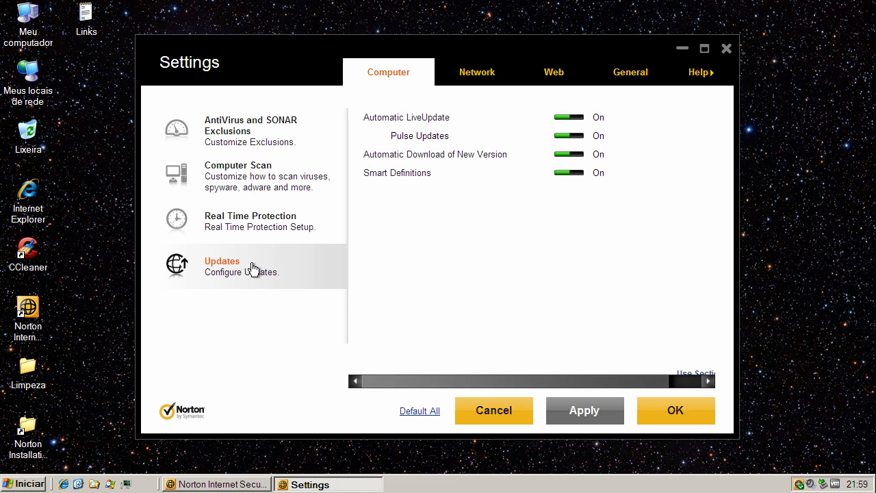
# Review the Network settings for Intrusion Prevention, Message Protection, Network Security Settings and Smart Firewall
pyautogui.click(490, 74)
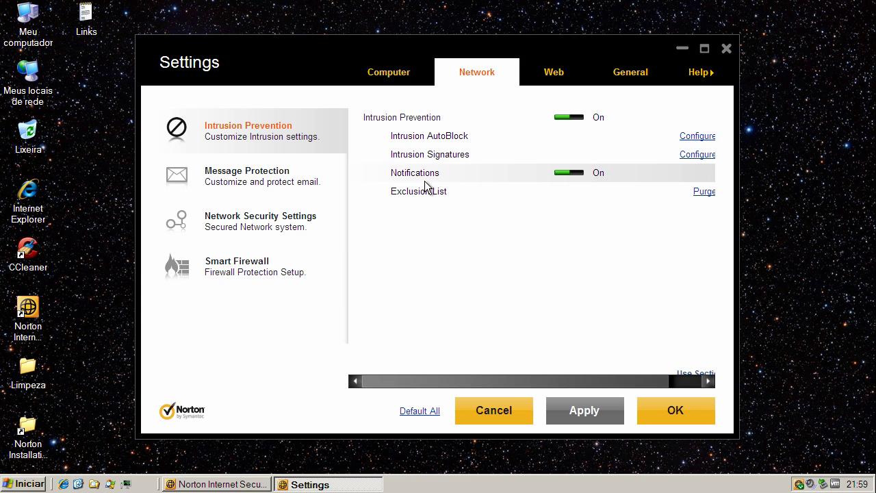
pyautogui.click(326, 187)
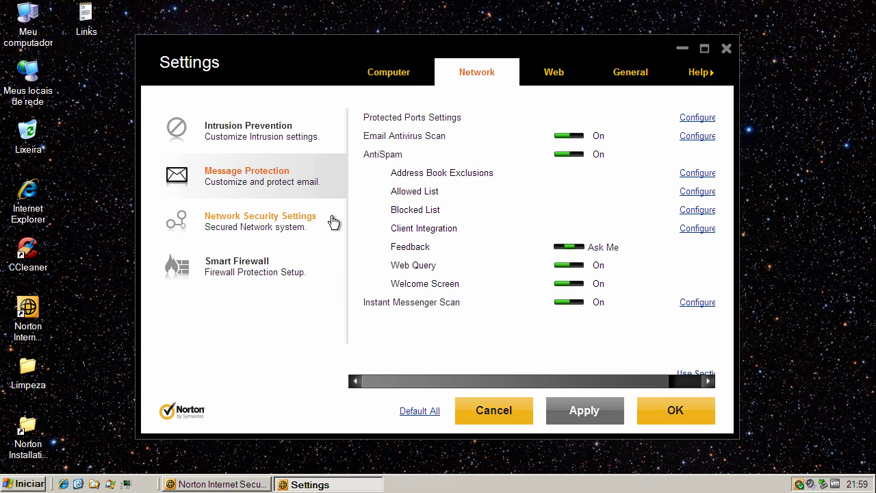
pyautogui.click(274, 225)
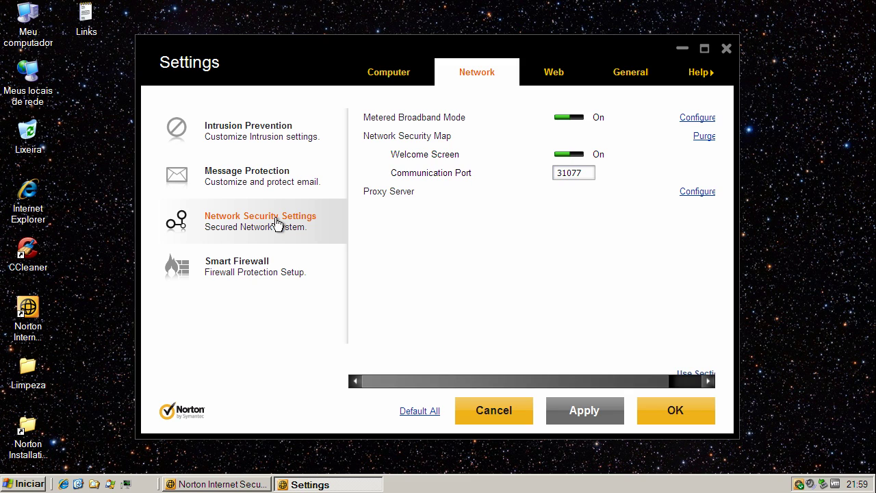
pyautogui.click(284, 266)
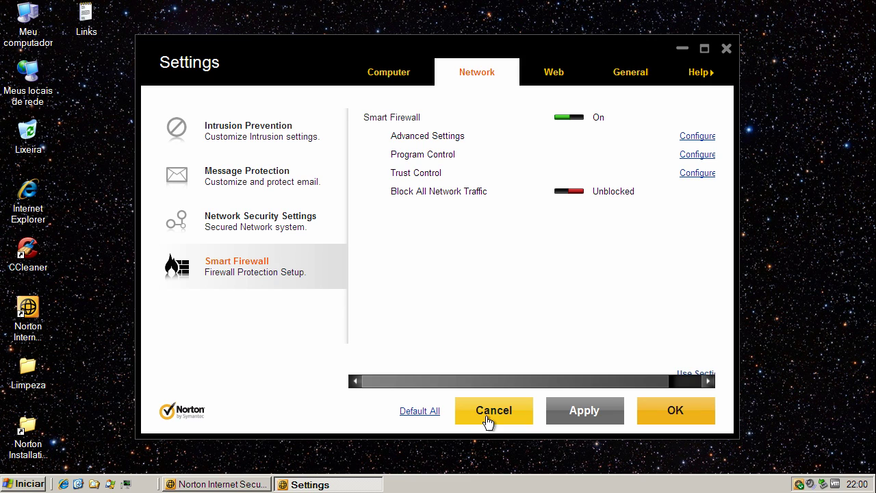
# Look again at the Computer settings for Real Time Protection and AntiVirus and SONAR Exclusions, and leave the settings without saving
pyautogui.click(388, 76)
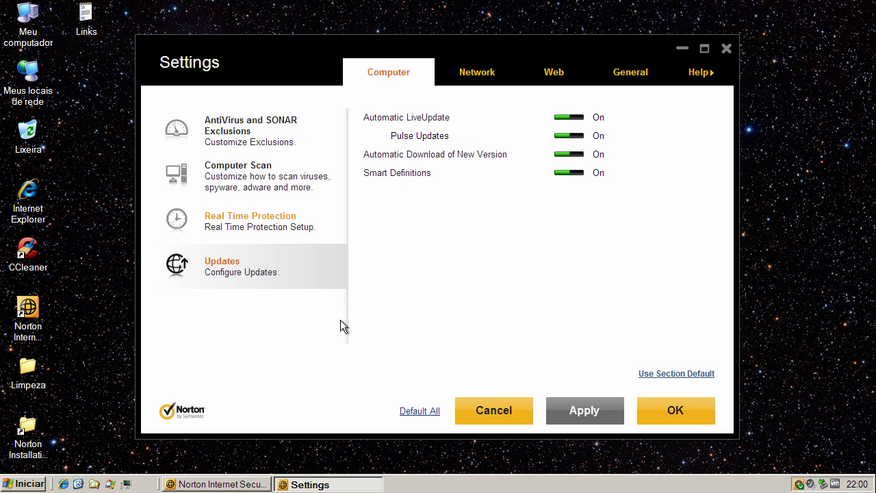
pyautogui.click(268, 213)
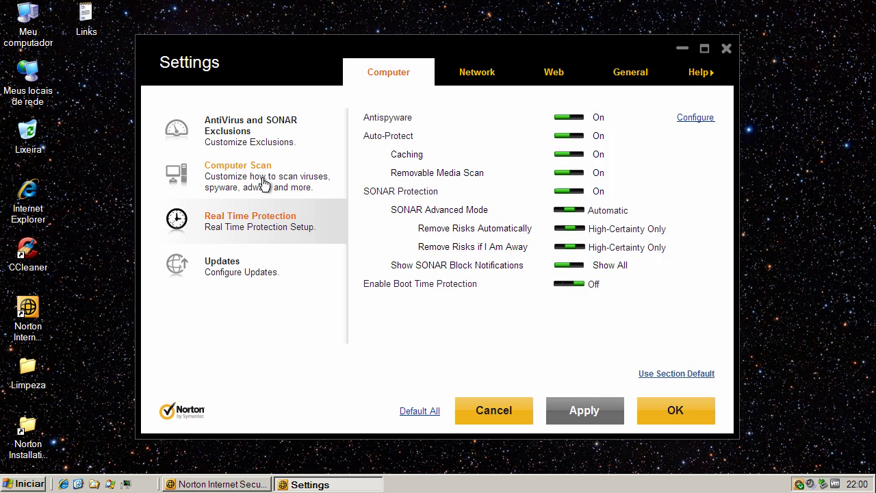
pyautogui.click(254, 143)
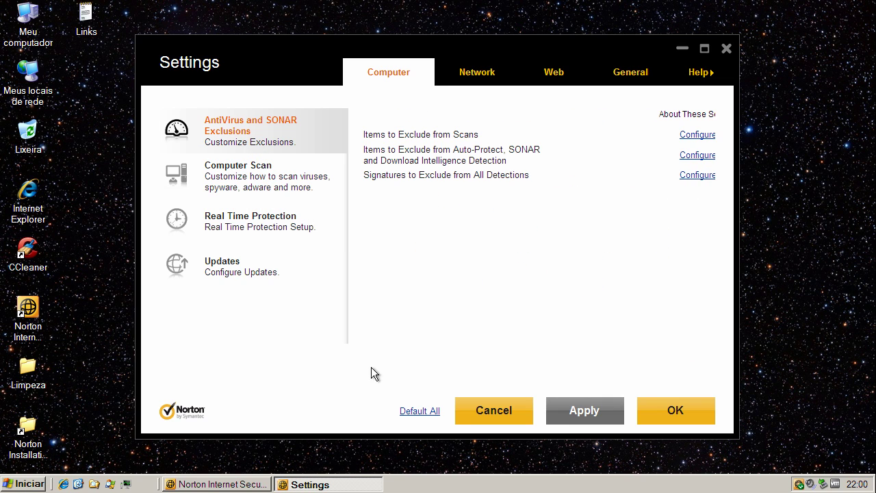
pyautogui.click(505, 416)
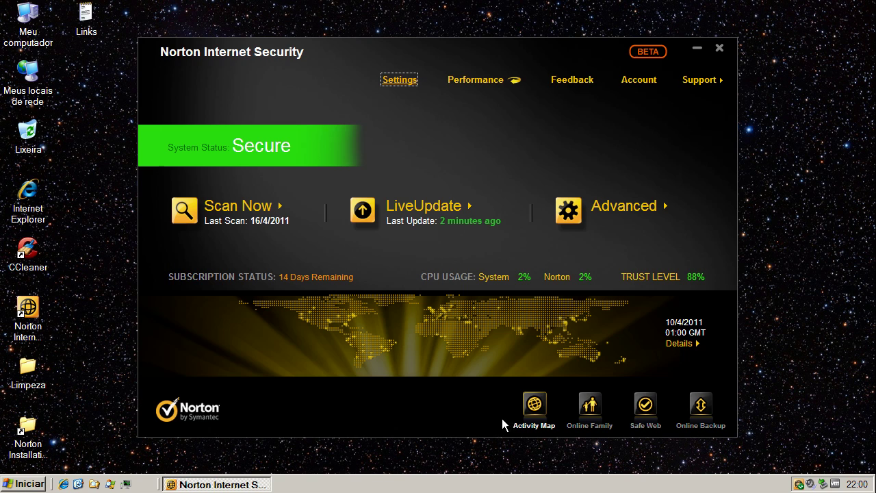
# Run LiveUpdate to fetch the latest protection updates and close the Norton window
pyautogui.click(449, 216)
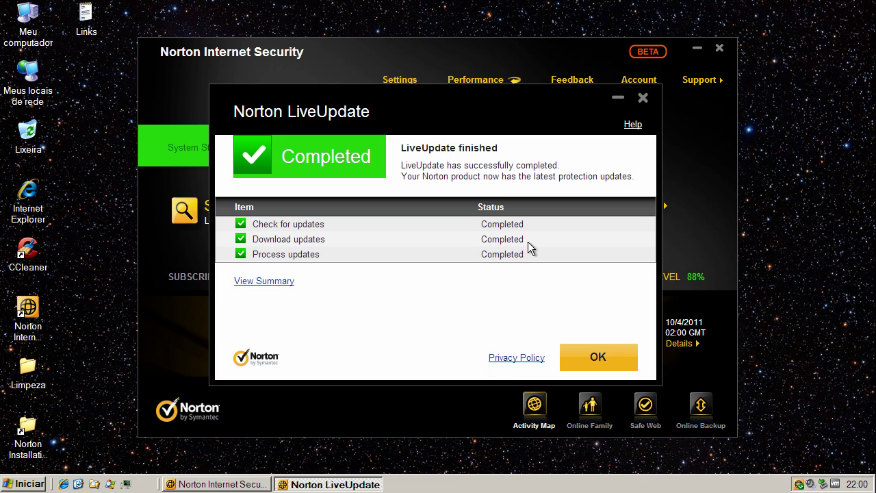
pyautogui.click(597, 356)
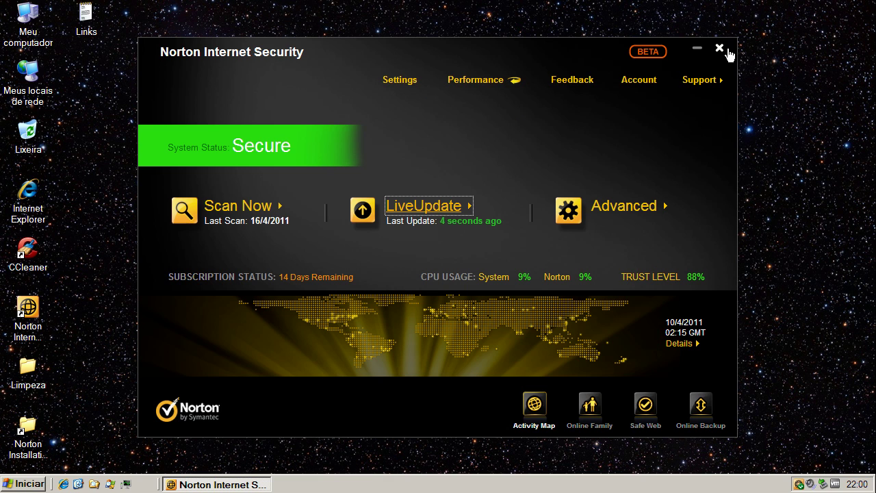
pyautogui.click(721, 50)
# Switch to Process Explorer, compare the memory usage of the two ccSvcHst.exe processes, and minimize it
pyautogui.click(126, 484)
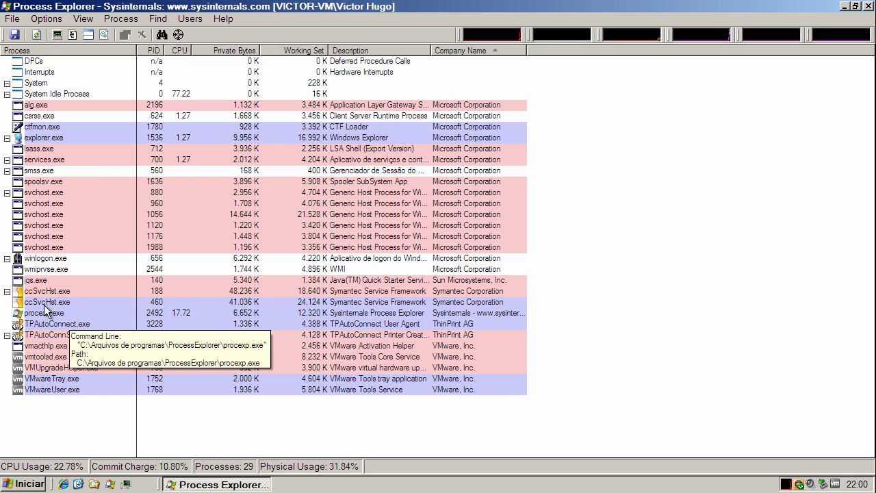
pyautogui.click(44, 292)
pyautogui.click(48, 302)
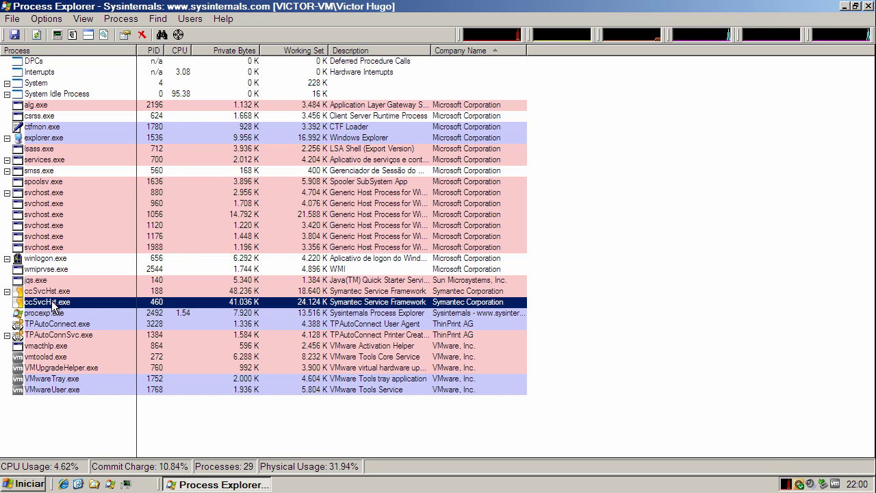
pyautogui.click(49, 294)
pyautogui.click(50, 306)
pyautogui.click(53, 294)
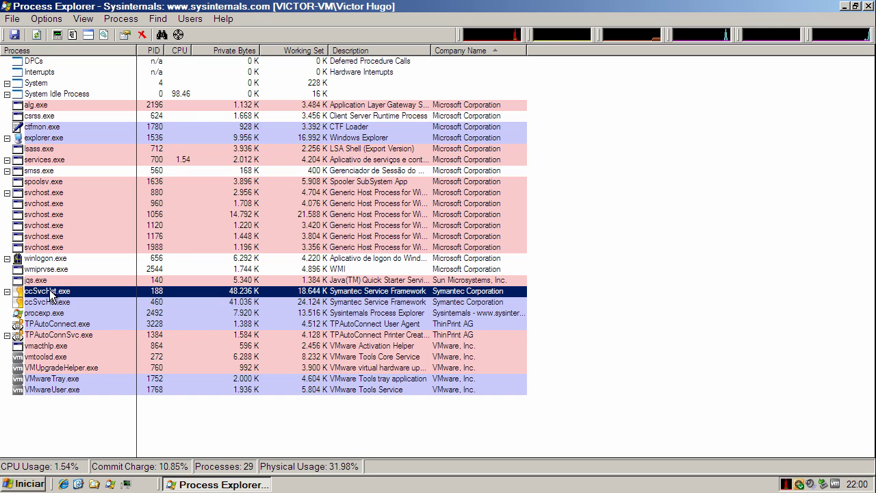
pyautogui.click(312, 303)
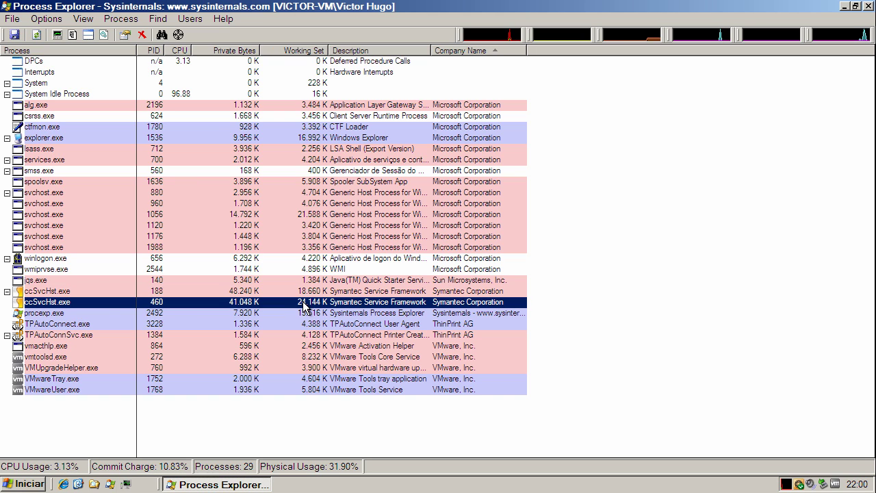
pyautogui.click(305, 293)
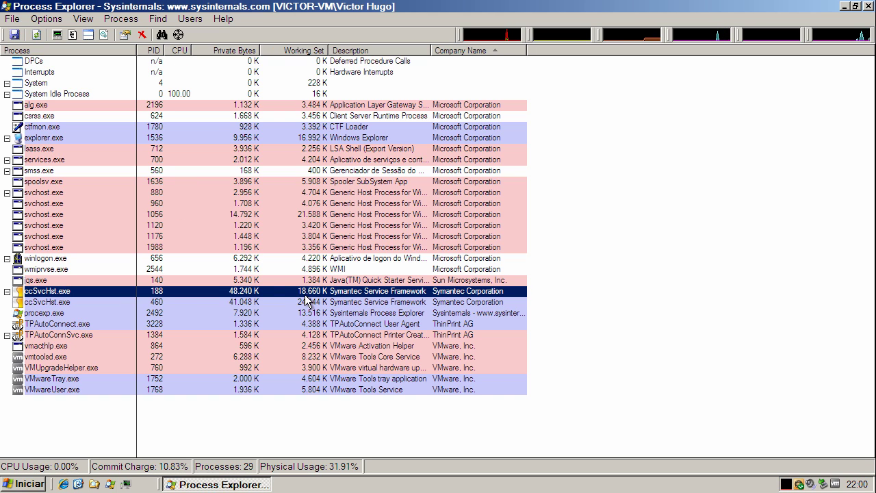
pyautogui.click(307, 302)
pyautogui.click(306, 293)
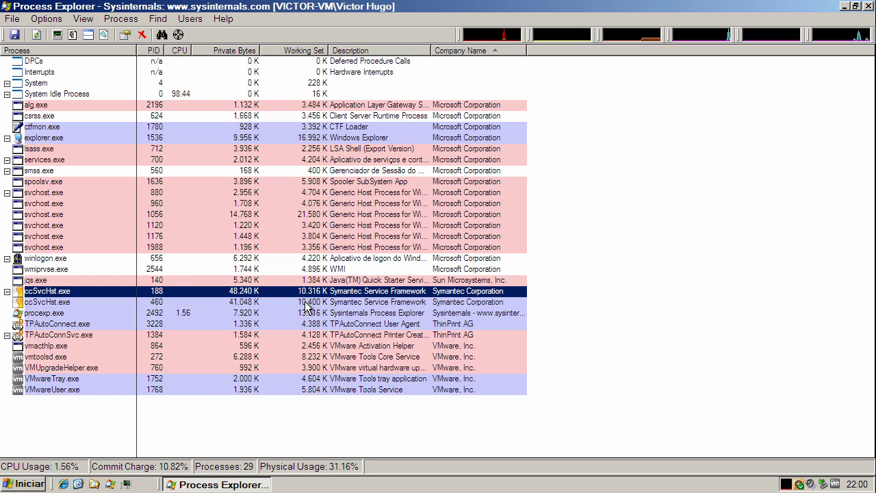
pyautogui.click(308, 304)
pyautogui.click(309, 293)
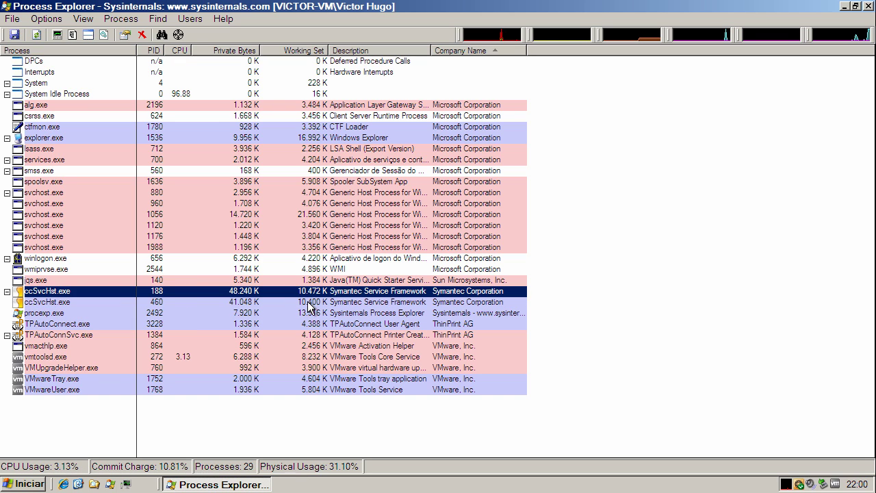
pyautogui.click(310, 302)
pyautogui.click(311, 293)
pyautogui.click(313, 303)
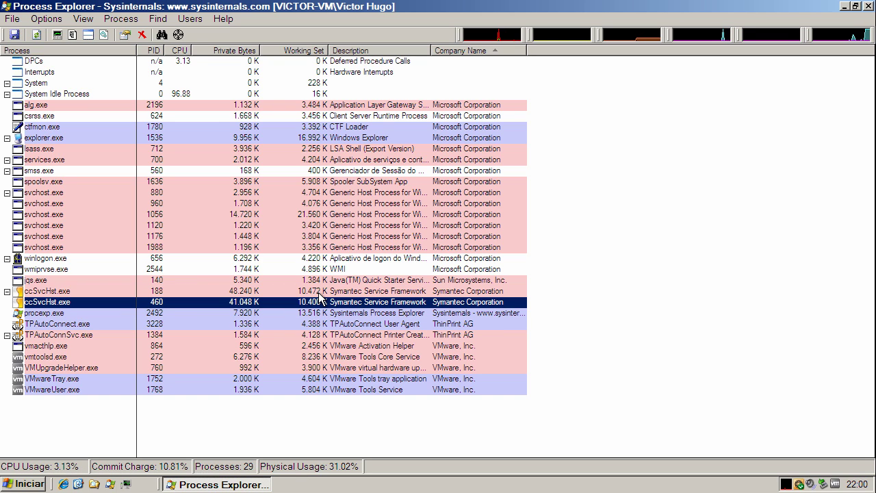
pyautogui.click(321, 293)
pyautogui.click(324, 303)
pyautogui.click(323, 293)
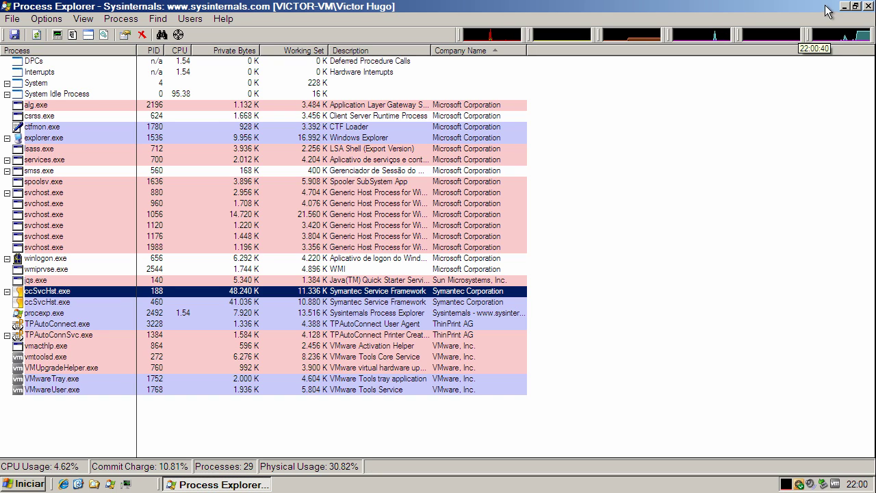
pyautogui.click(845, 6)
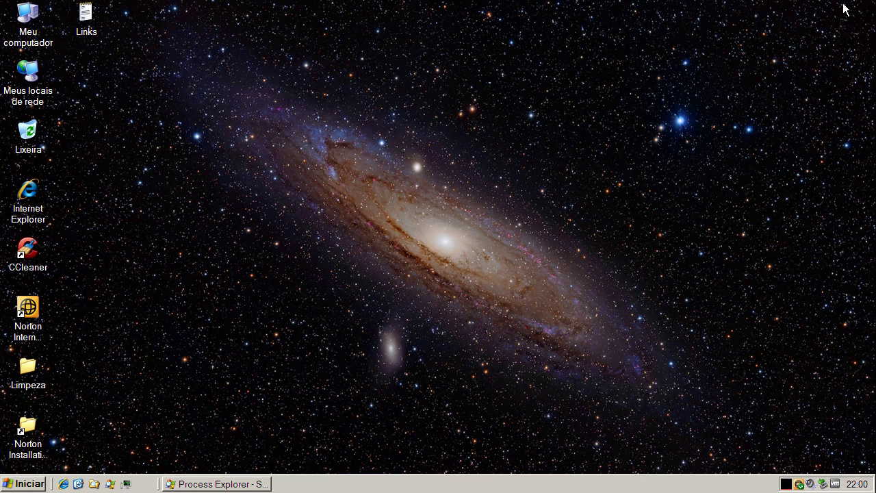
pyautogui.doubleClick(94, 19)
pyautogui.doubleClick(93, 91)
pyautogui.rightClick(94, 88)
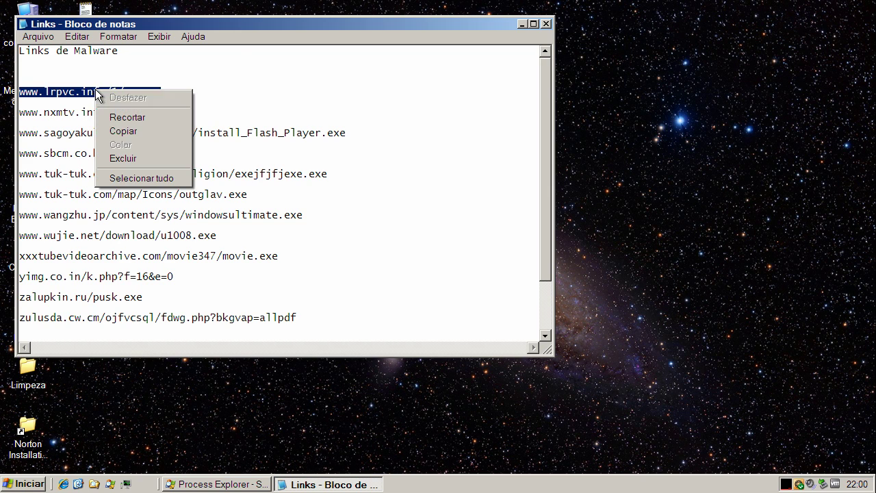
pyautogui.click(120, 132)
pyautogui.click(520, 24)
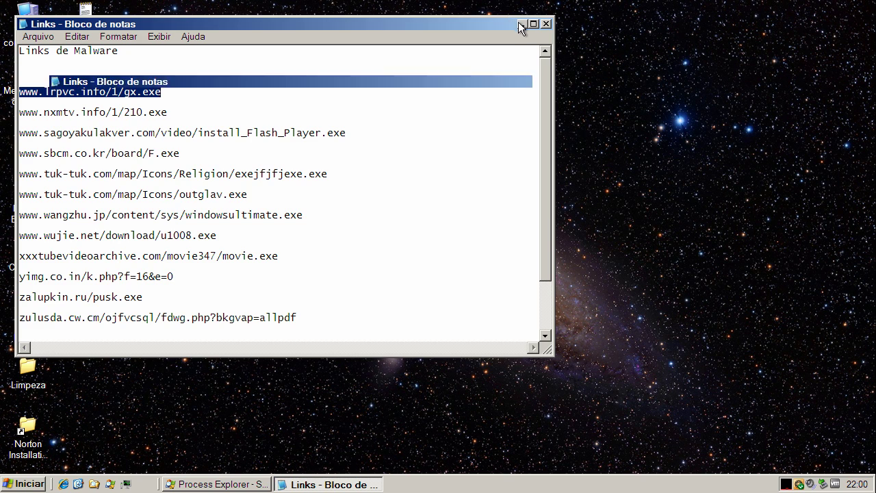
pyautogui.click(64, 484)
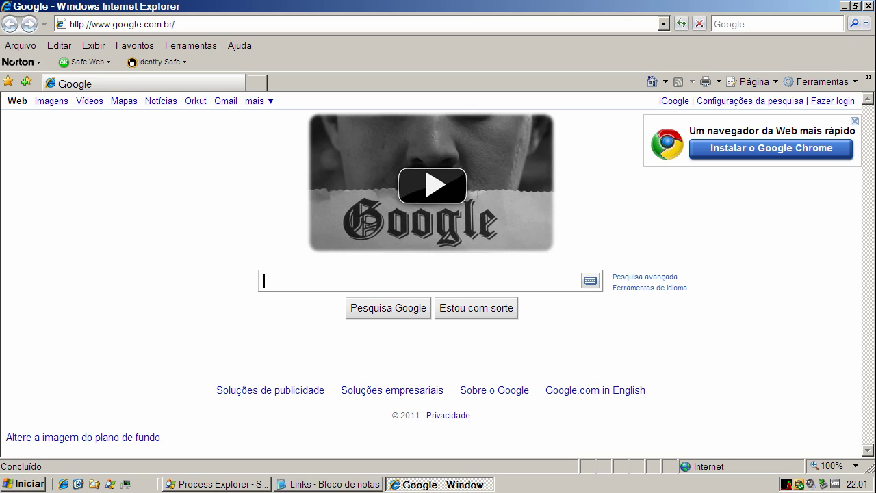
pyautogui.click(855, 123)
pyautogui.click(232, 24)
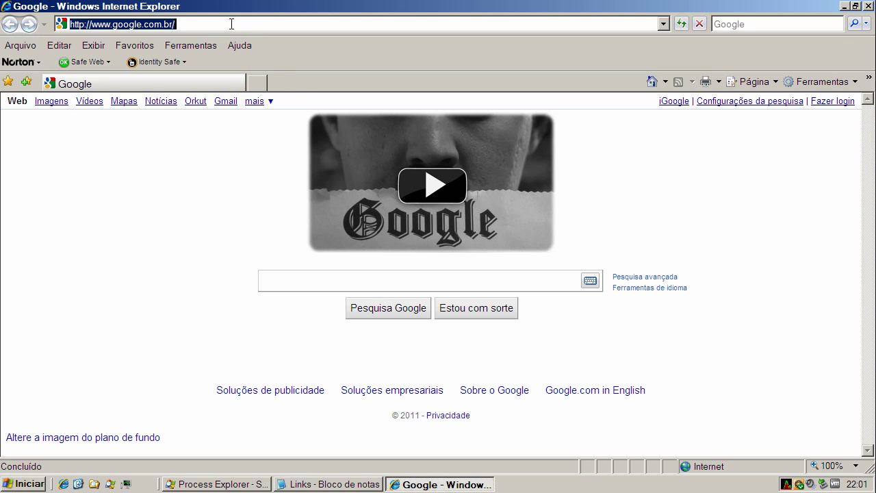
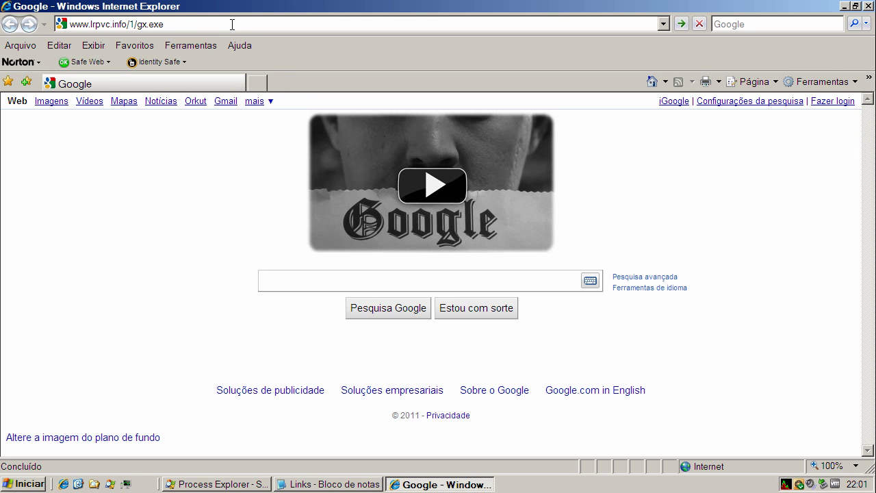
pyautogui.press('Return')
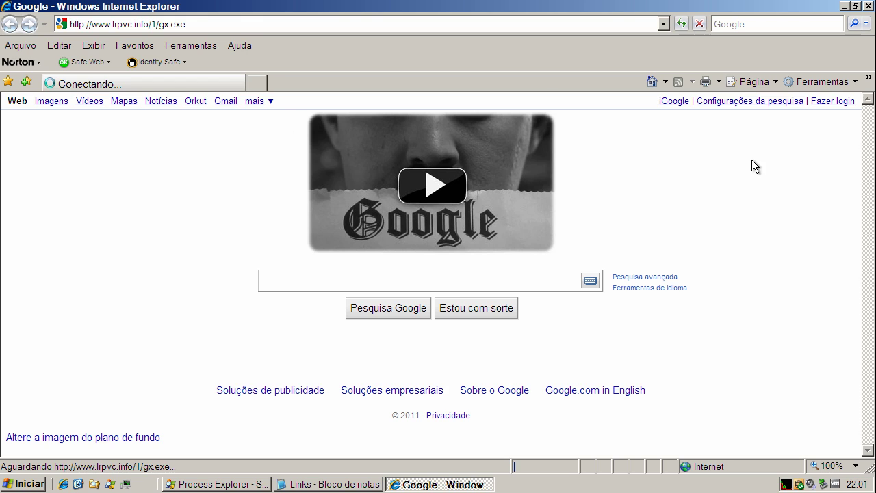
# Try to run the downloaded gx.exe despite the unknown publisher and dismiss the resulting Windows message
pyautogui.click(419, 247)
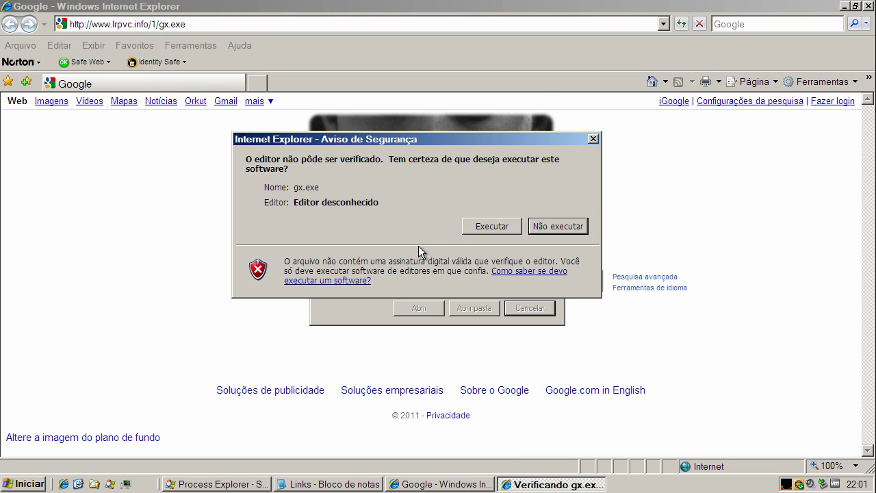
pyautogui.click(478, 228)
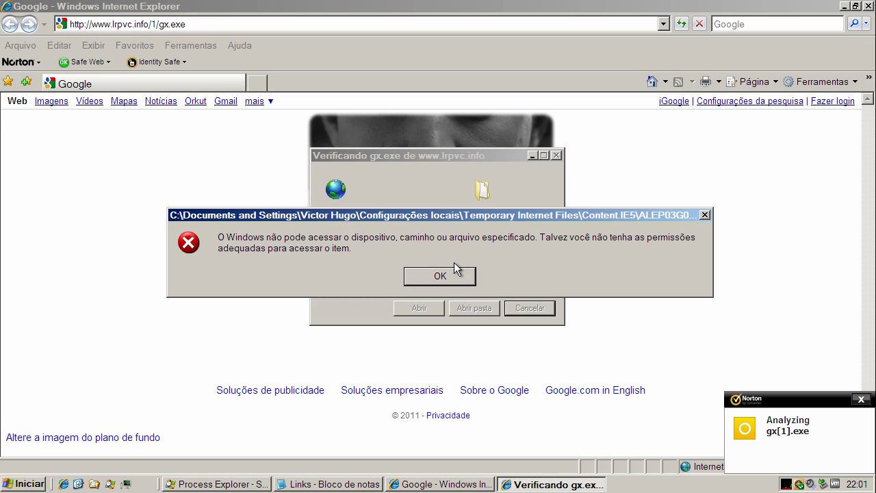
pyautogui.click(445, 275)
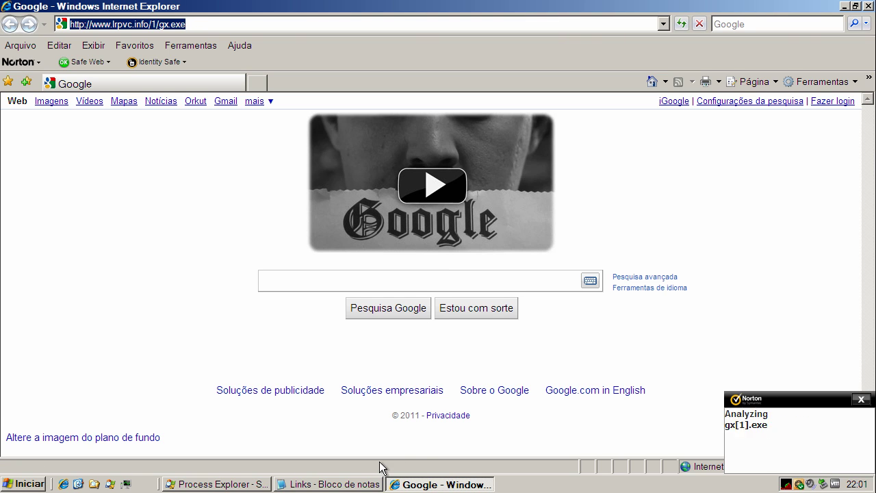
# Examine Norton's File Insight report on gx[1].exe and close it
pyautogui.click(765, 456)
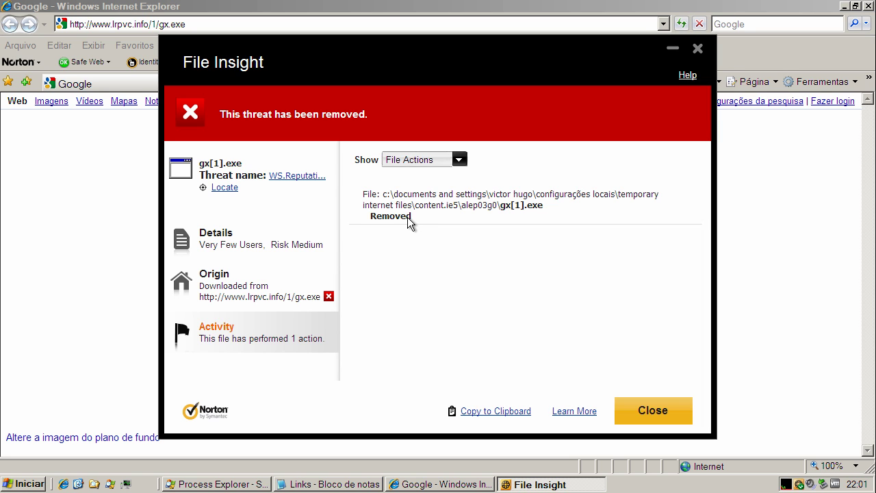
pyautogui.click(634, 413)
pyautogui.click(327, 484)
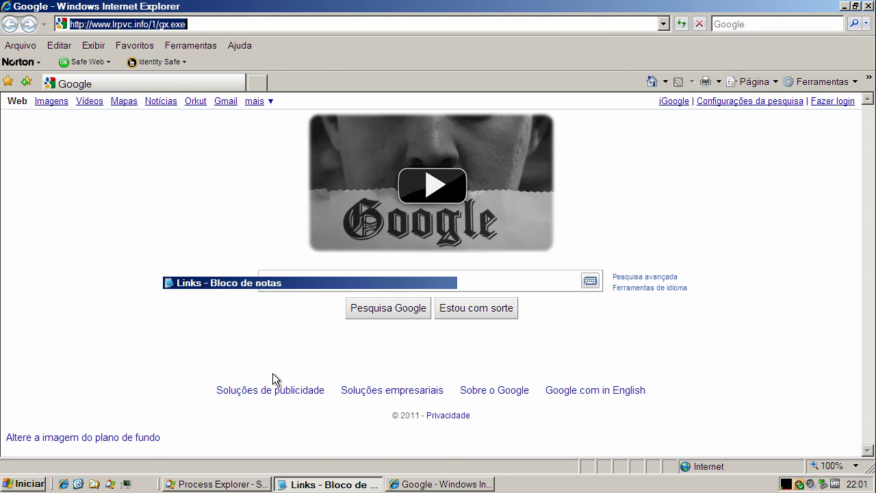
pyautogui.doubleClick(99, 112)
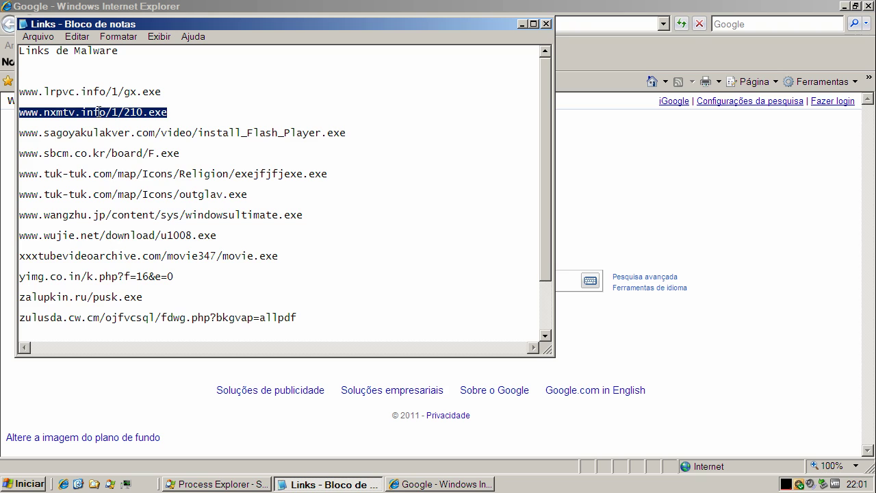
pyautogui.rightClick(99, 111)
pyautogui.click(126, 154)
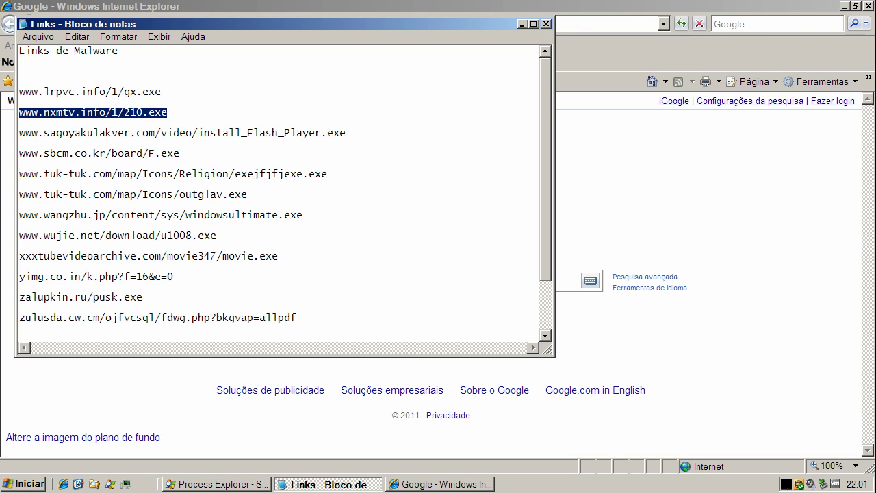
pyautogui.click(520, 24)
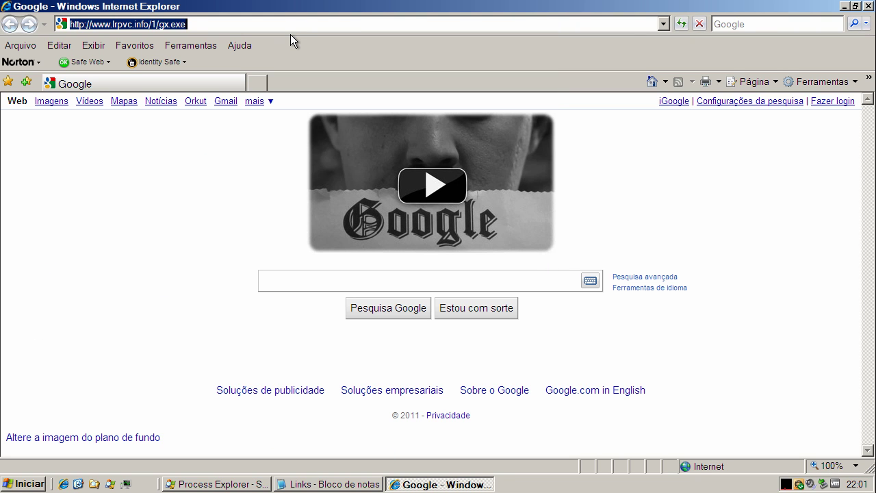
pyautogui.hotkey('ctrl', 'v')
pyautogui.press('Return')
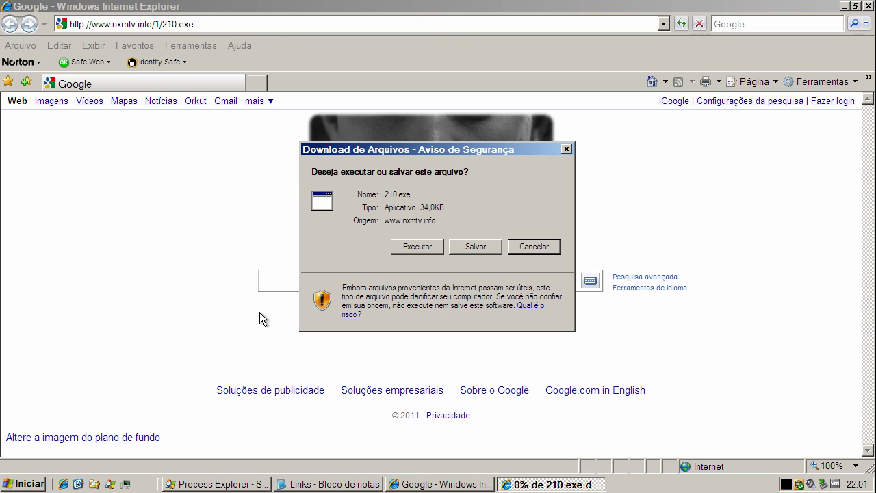
pyautogui.click(421, 246)
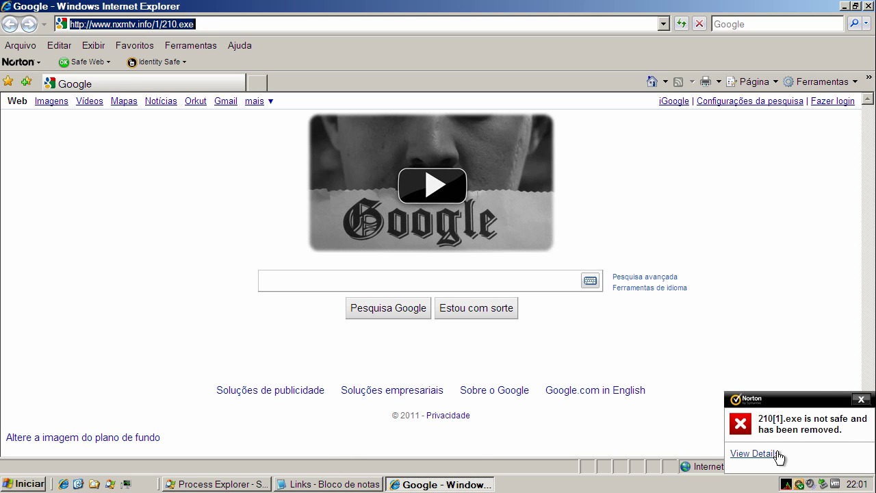
# Examine Norton's File Insight report on 210[1].exe and close it
pyautogui.click(779, 454)
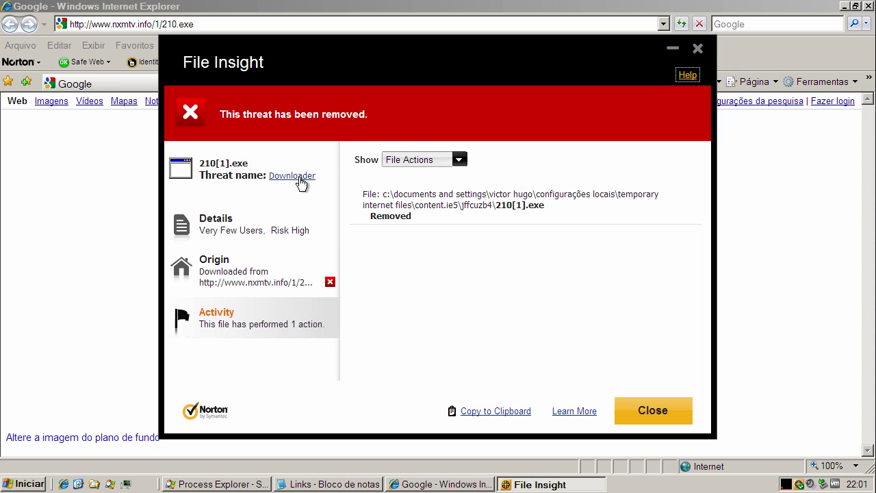
pyautogui.click(653, 410)
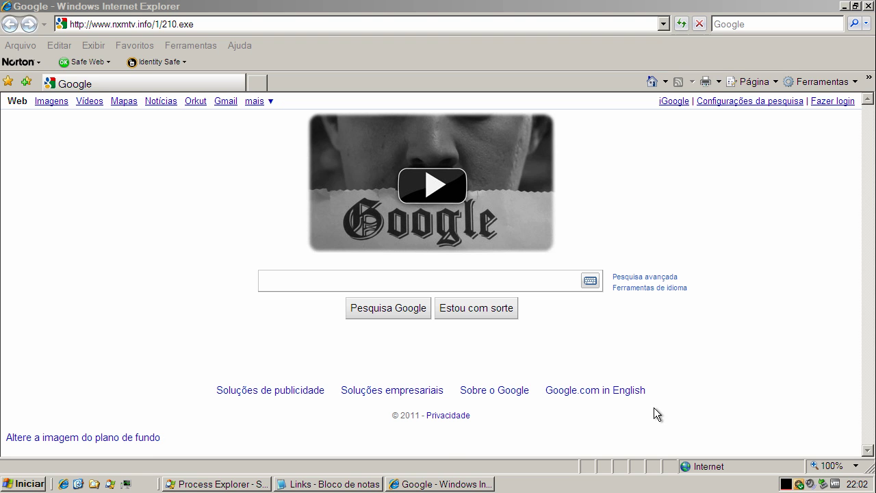
pyautogui.click(377, 486)
pyautogui.doubleClick(137, 133)
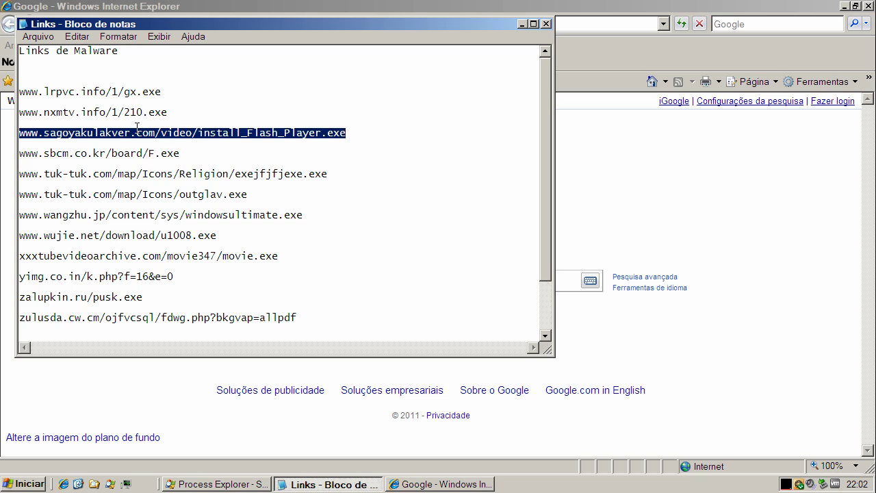
pyautogui.rightClick(137, 131)
pyautogui.click(166, 170)
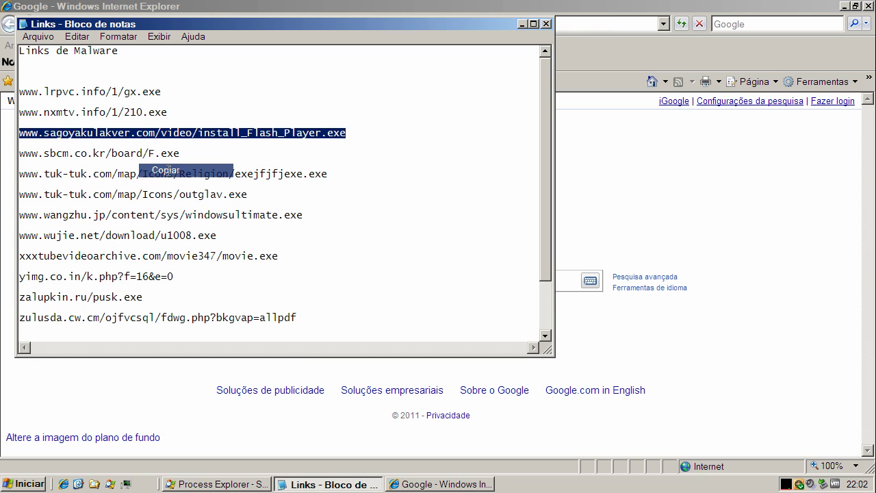
pyautogui.click(522, 24)
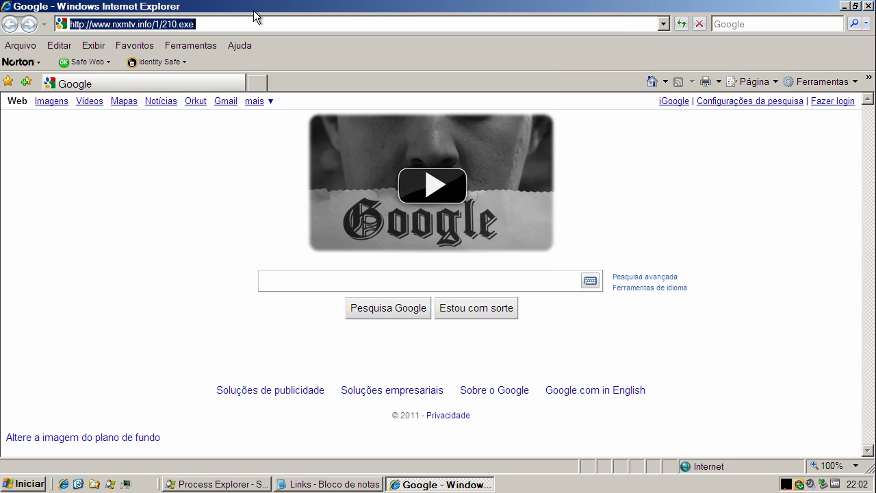
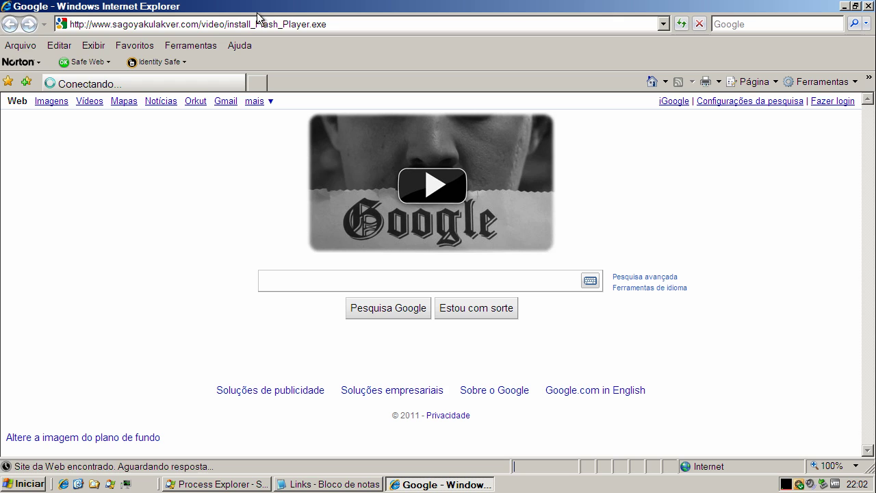
# Choose to run install_Flash_Player.exe and dismiss Norton's notification about it
pyautogui.click(383, 246)
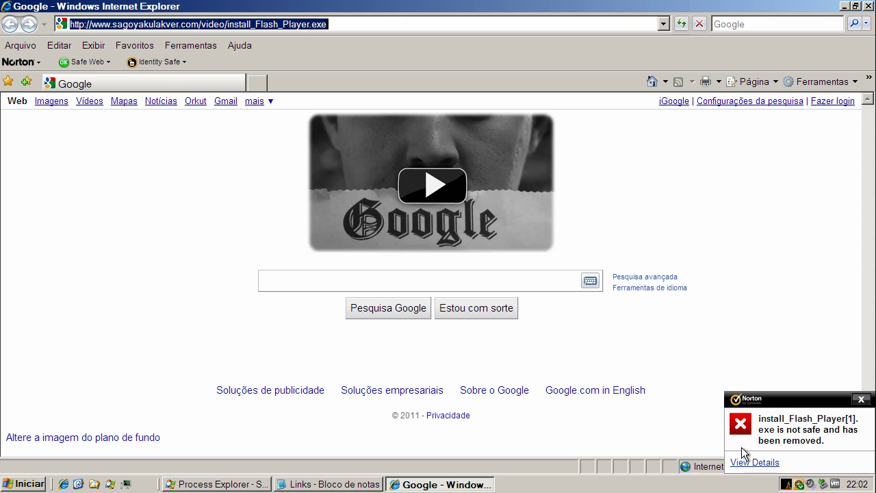
pyautogui.click(861, 399)
pyautogui.click(328, 484)
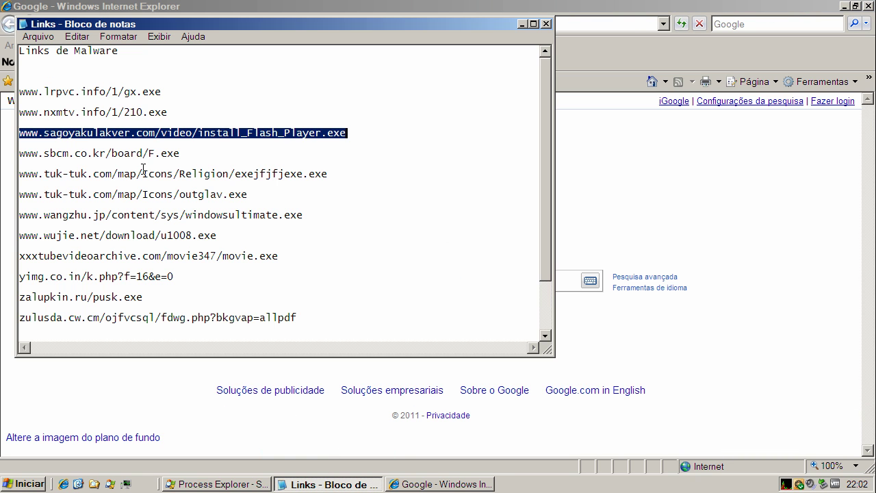
pyautogui.doubleClick(143, 152)
pyautogui.rightClick(142, 153)
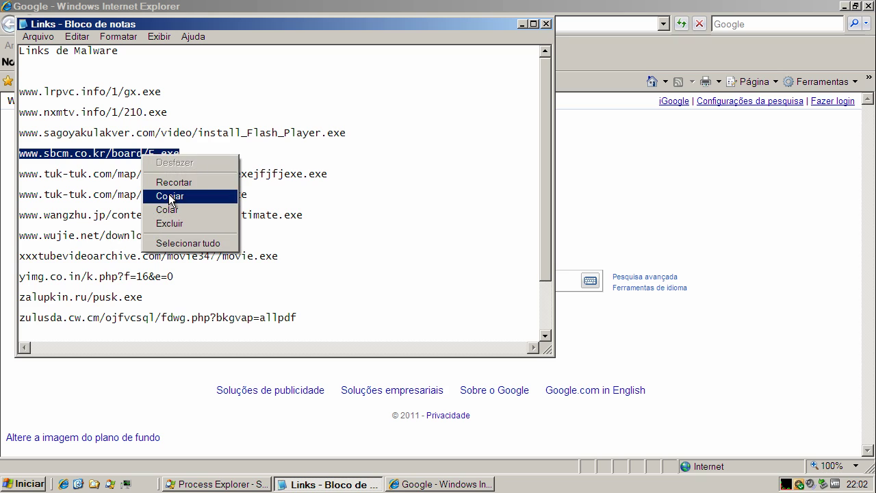
pyautogui.click(168, 196)
pyautogui.click(520, 25)
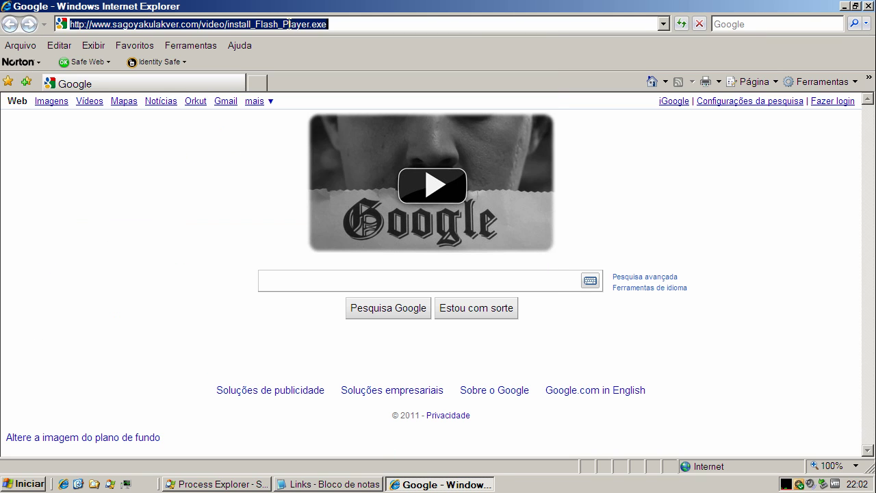
pyautogui.hotkey('ctrl', 'v')
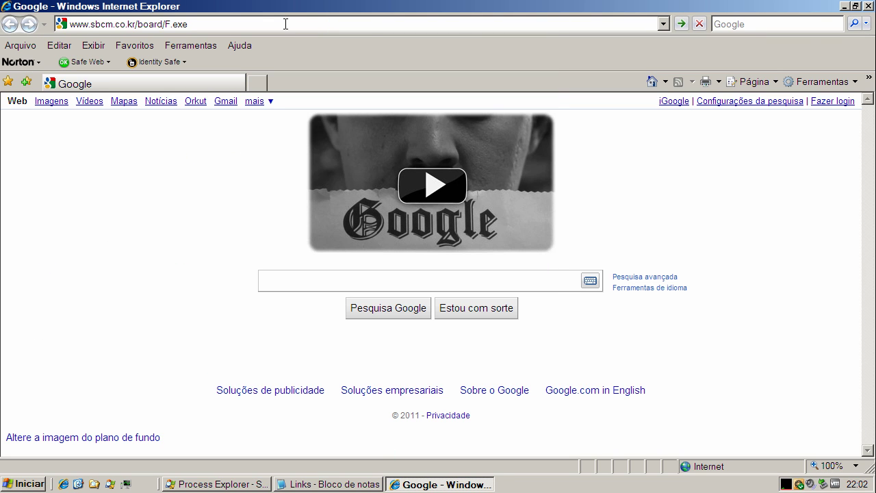
pyautogui.press('Return')
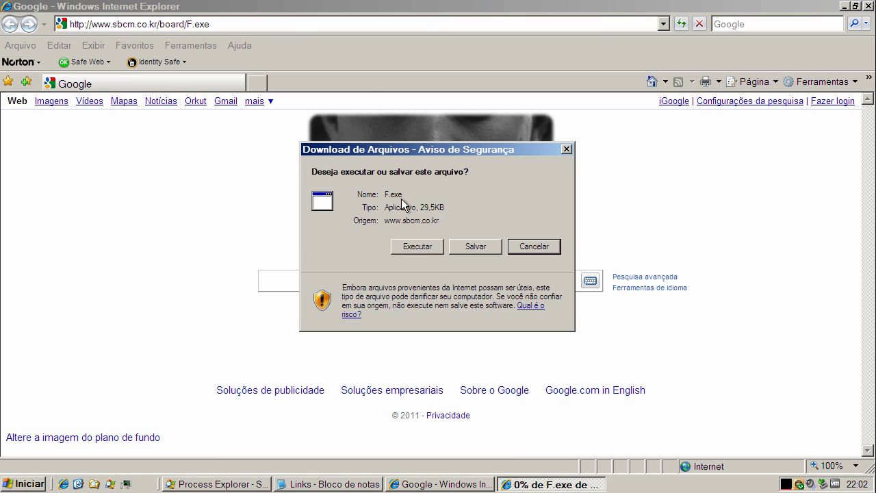
pyautogui.click(411, 251)
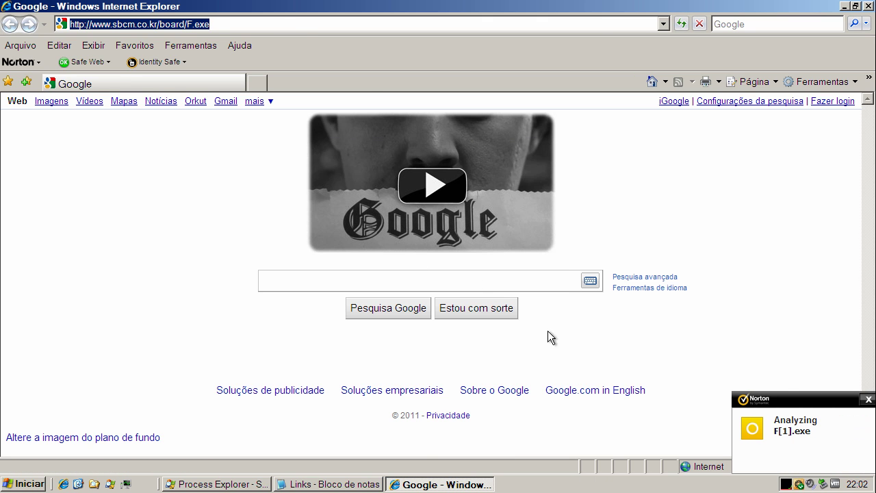
pyautogui.click(346, 486)
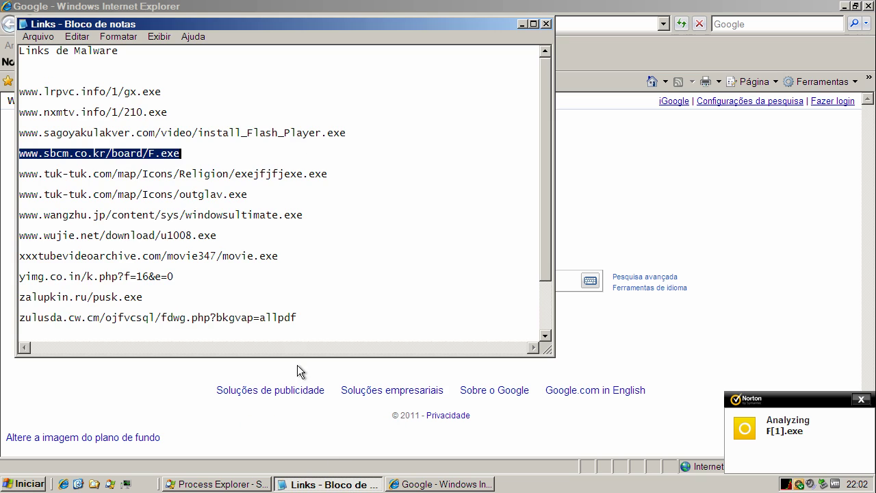
pyautogui.click(144, 173)
pyautogui.doubleClick(144, 173)
pyautogui.rightClick(144, 173)
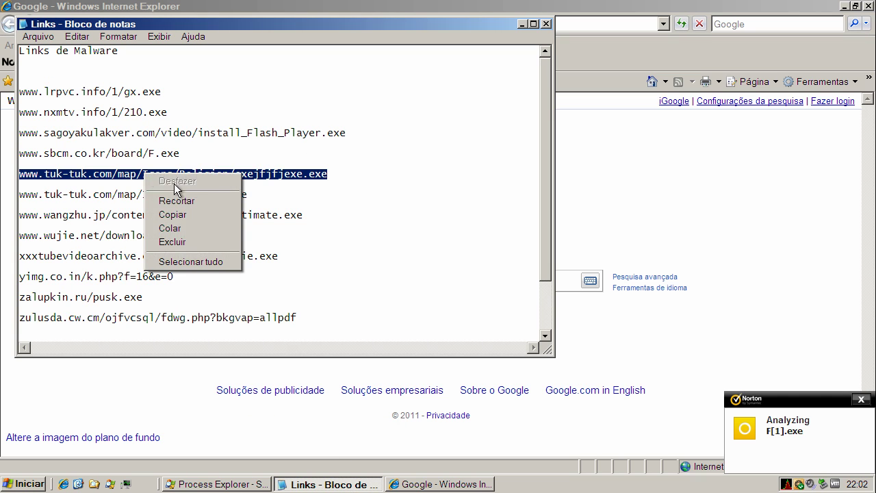
pyautogui.click(191, 214)
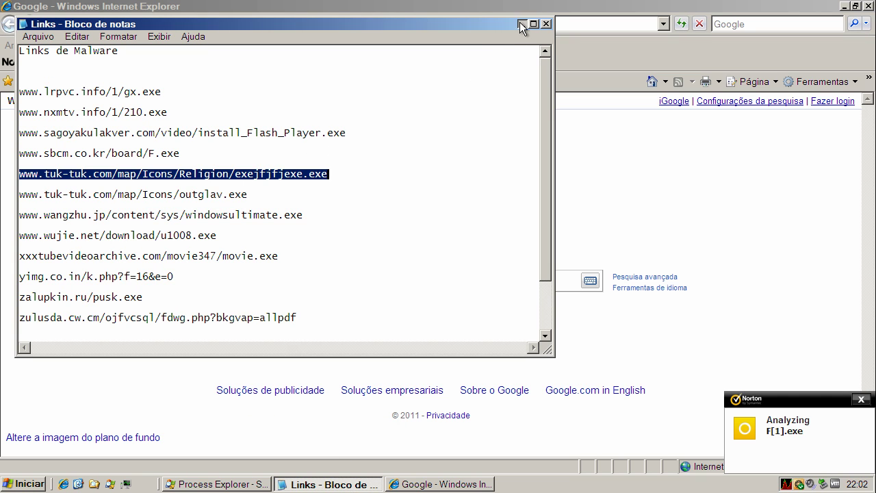
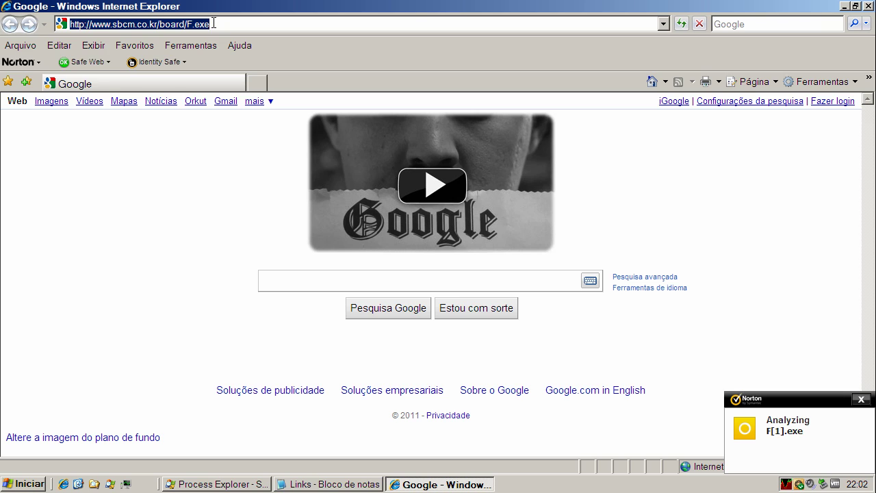
pyautogui.write('www.tuk-tuk.com/map/Icons/Religion/exejfjfjexe.exe')
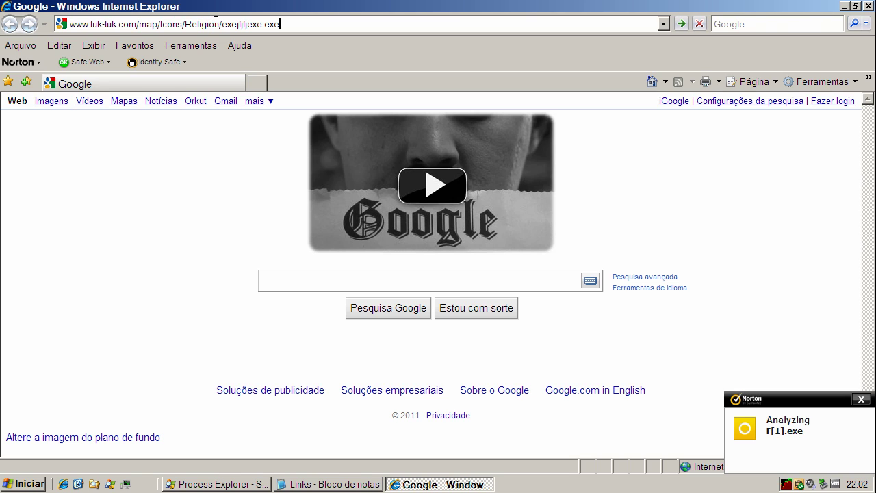
pyautogui.hotkey('ctrl', 'a')
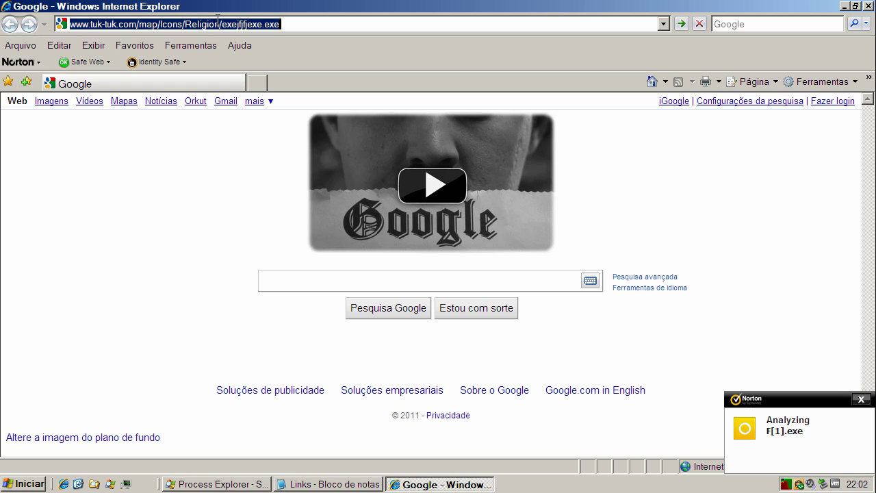
pyautogui.press('Return')
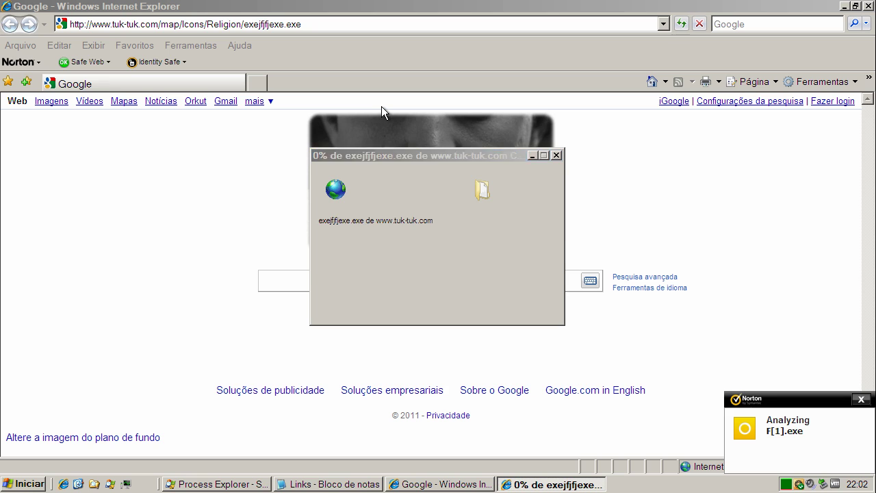
pyautogui.click(432, 248)
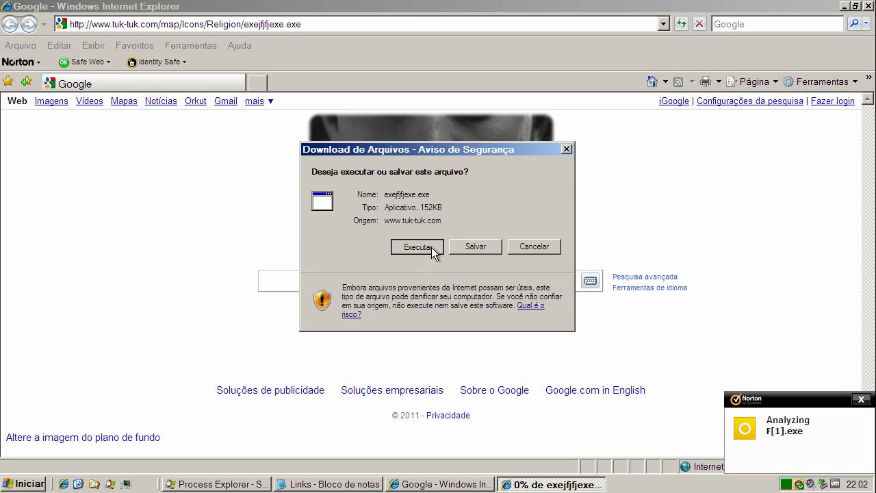
pyautogui.click(526, 260)
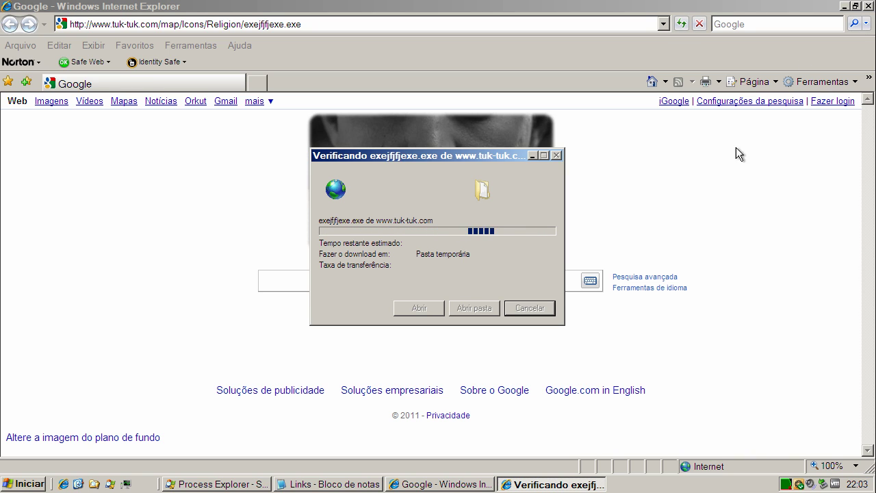
pyautogui.click(458, 282)
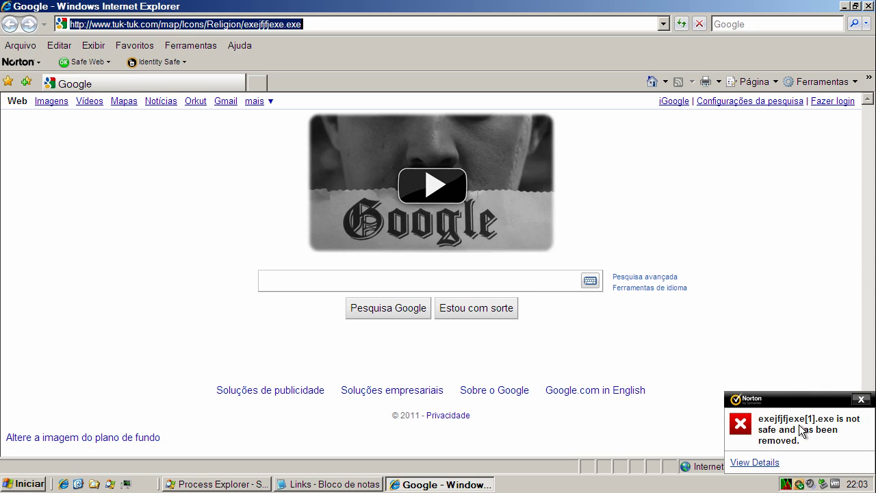
pyautogui.click(325, 483)
pyautogui.press('Down')
pyautogui.press('Home')
pyautogui.hotkey('shift', 'End')
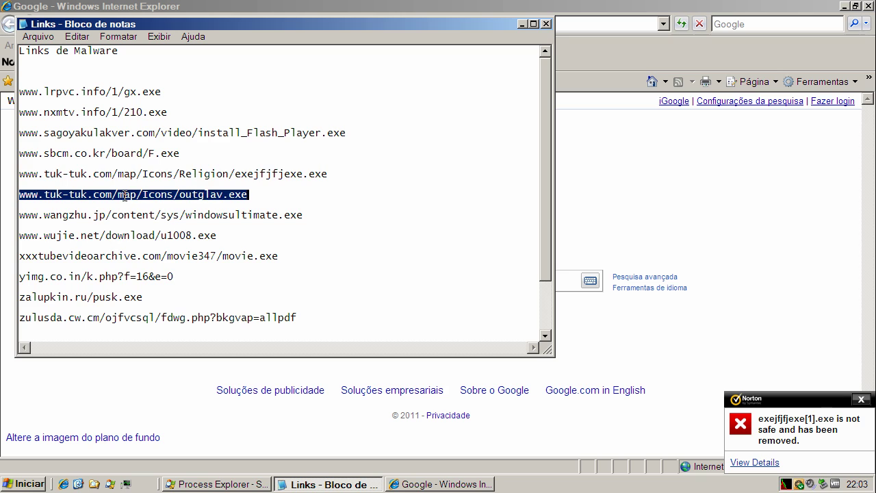
pyautogui.rightClick(125, 198)
pyautogui.click(153, 237)
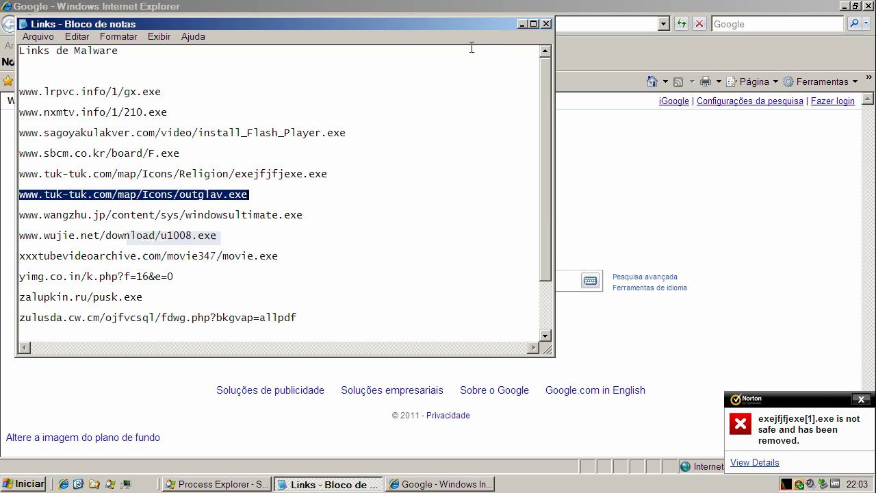
pyautogui.click(522, 24)
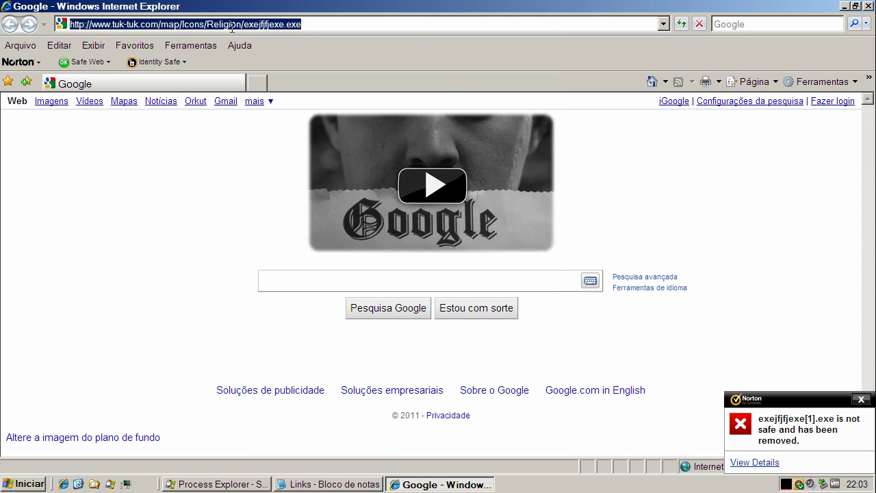
pyautogui.hotkey('ctrl', 'v')
pyautogui.press('Return')
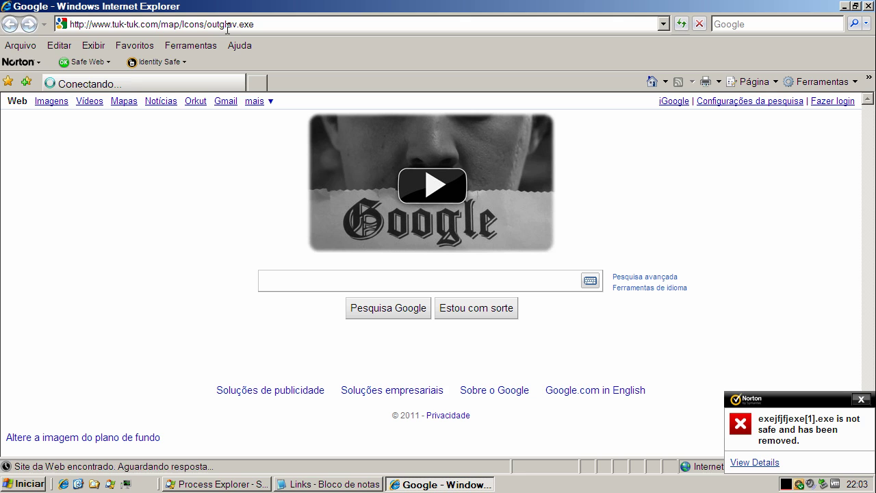
pyautogui.click(861, 399)
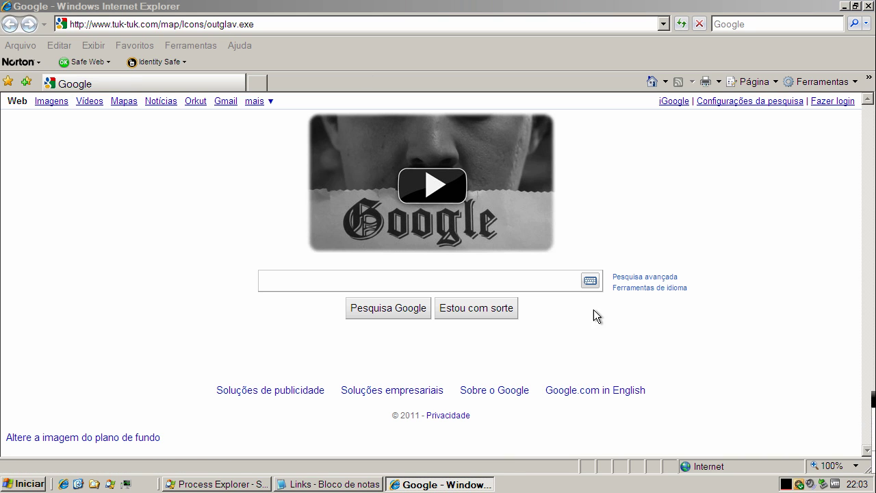
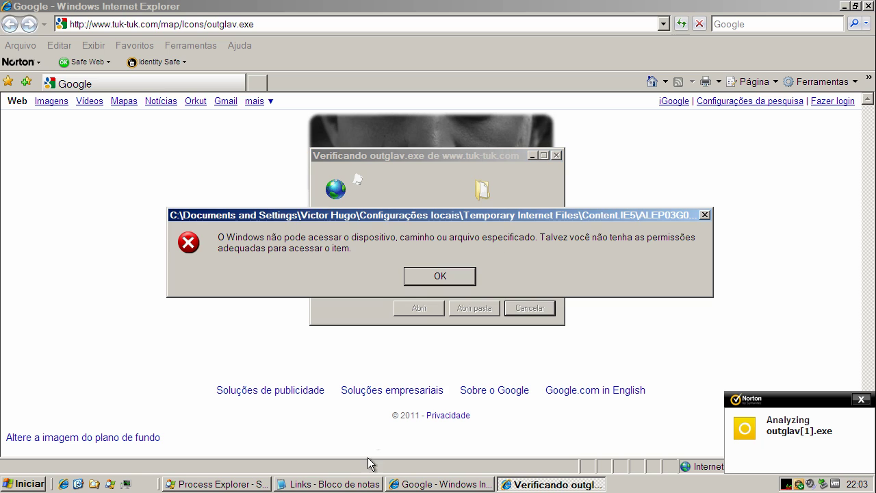
pyautogui.click(442, 277)
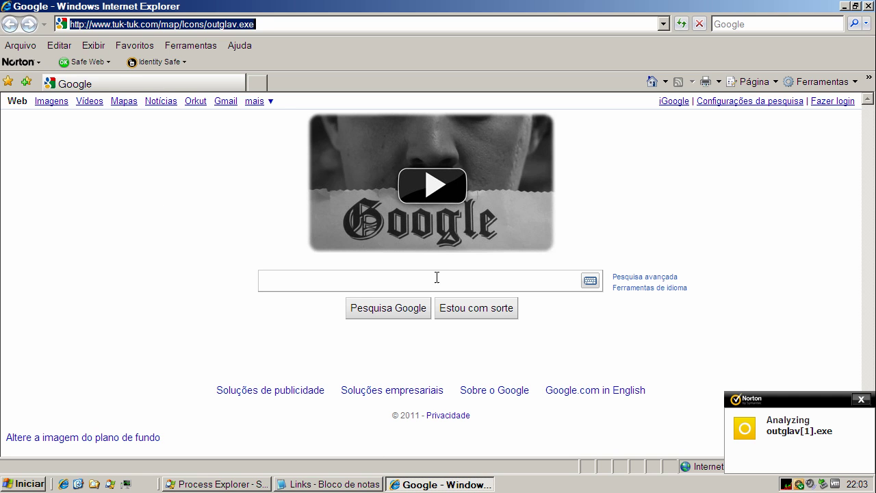
pyautogui.click(335, 485)
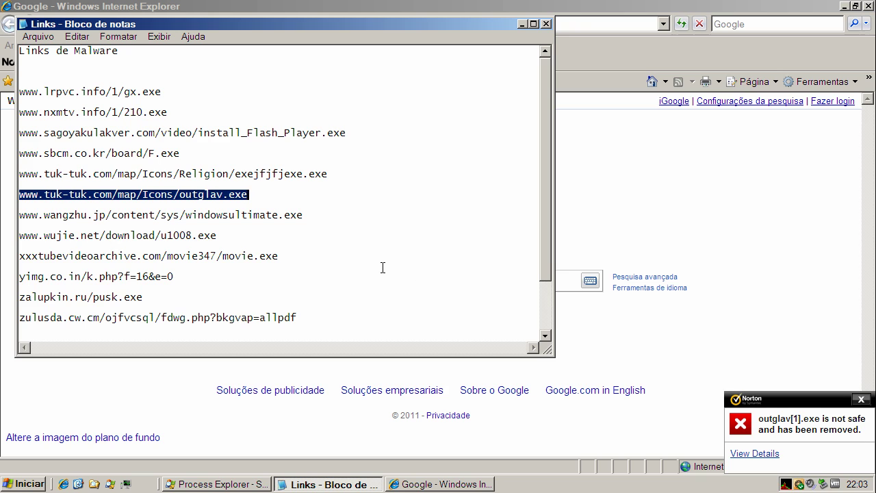
pyautogui.tripleClick(234, 216)
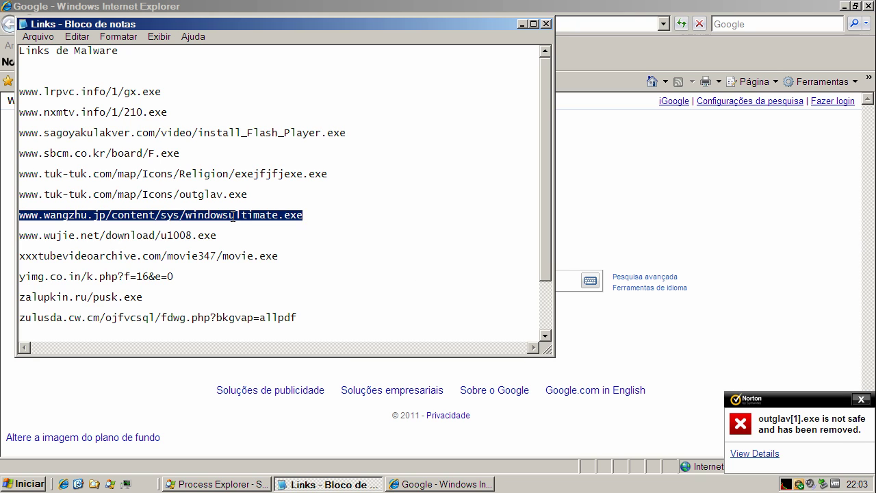
pyautogui.rightClick(234, 216)
pyautogui.click(261, 256)
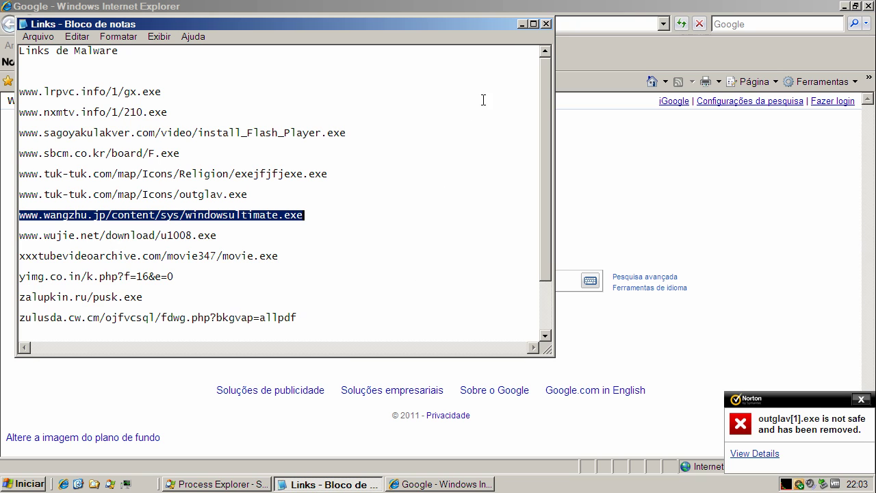
pyautogui.click(522, 25)
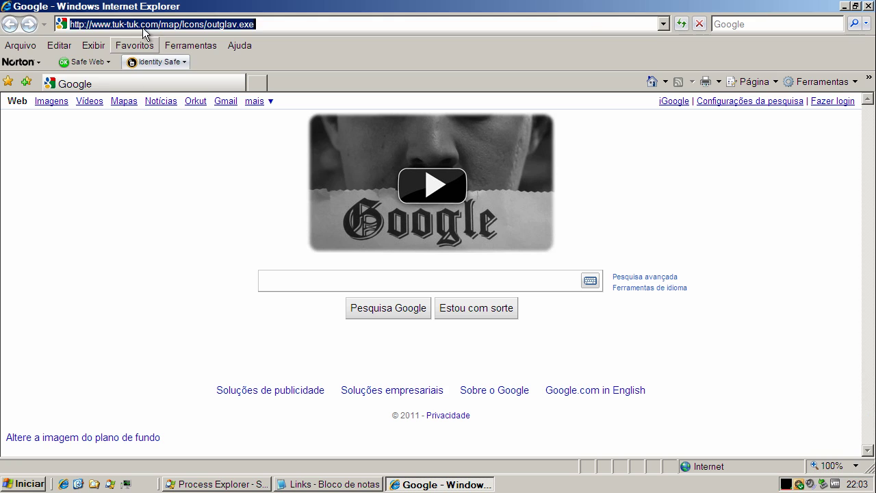
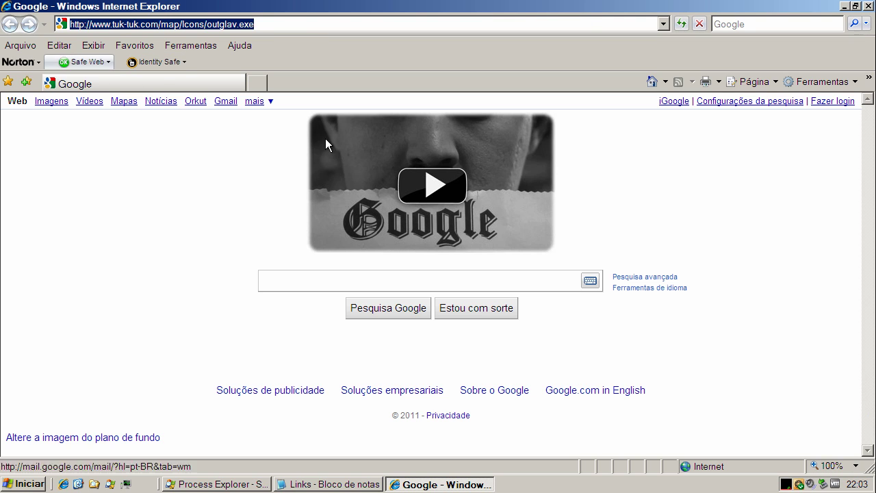
pyautogui.write('www.wangzhu.jp/content/sys/windowsultimate.exe')
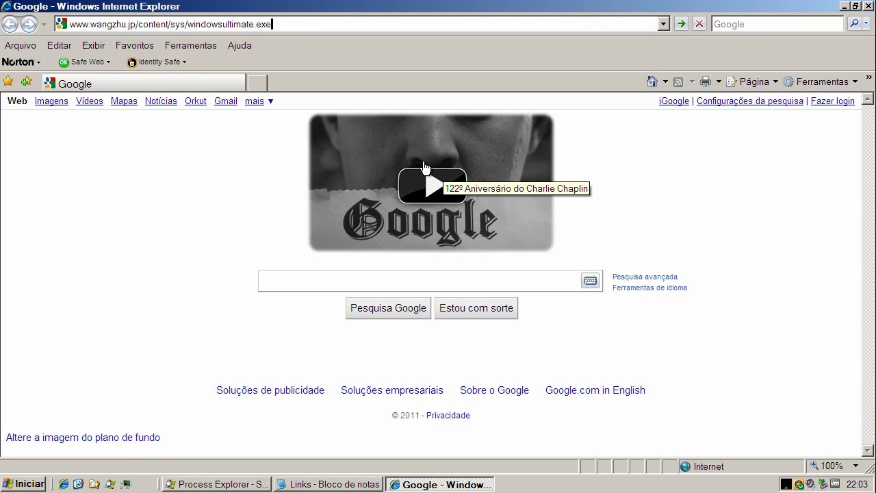
pyautogui.press('Return')
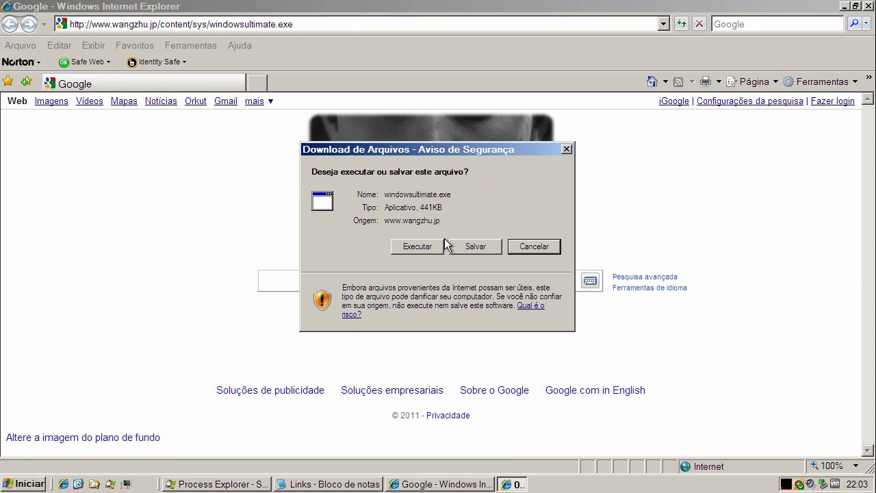
pyautogui.click(432, 247)
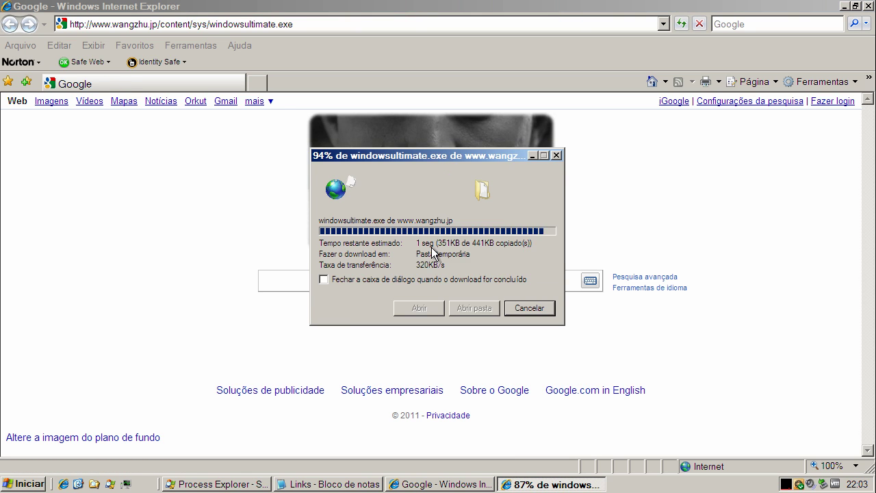
pyautogui.click(546, 257)
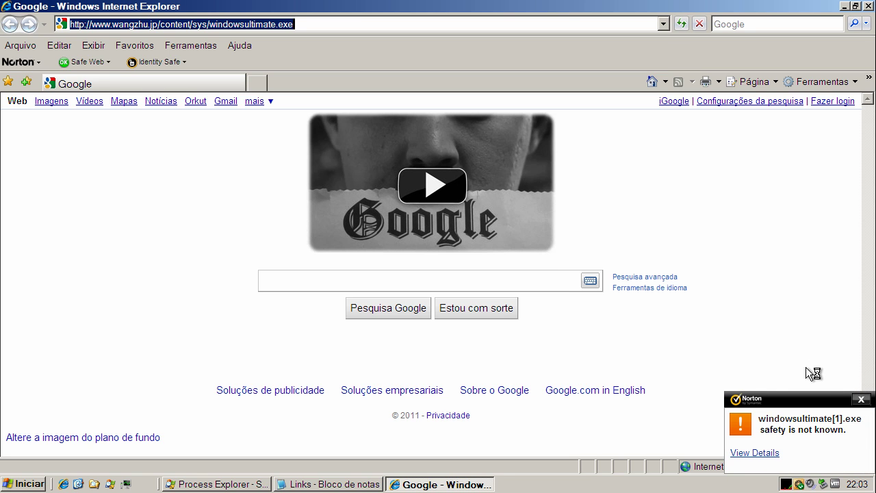
# Review Norton's Download Insight and File Insight details for windowsultimate[1].exe and remove the file from the system
pyautogui.click(770, 455)
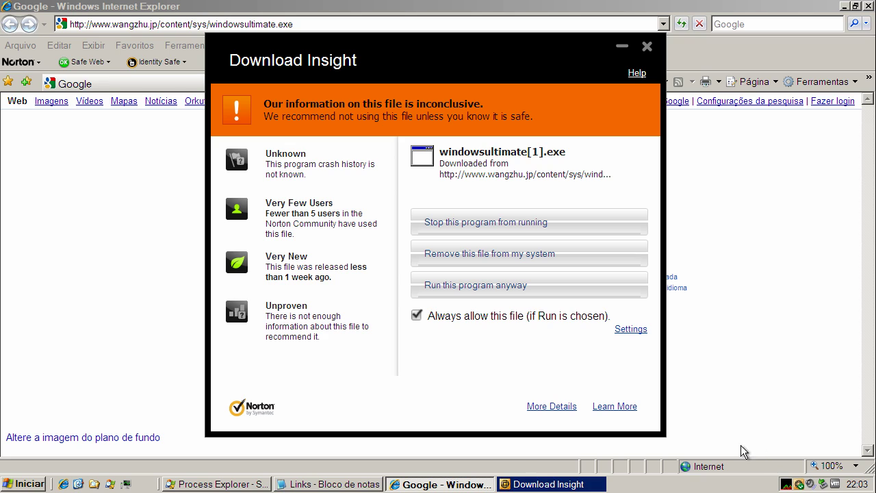
pyautogui.click(584, 485)
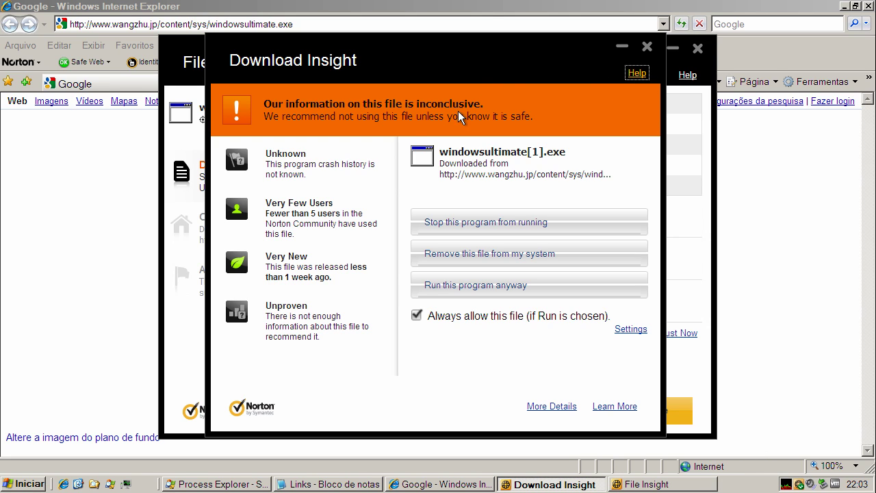
pyautogui.click(183, 64)
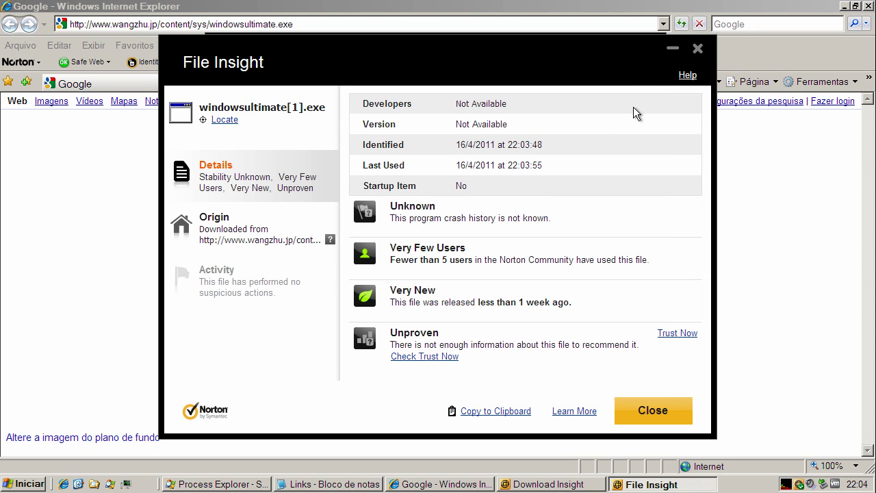
pyautogui.click(678, 49)
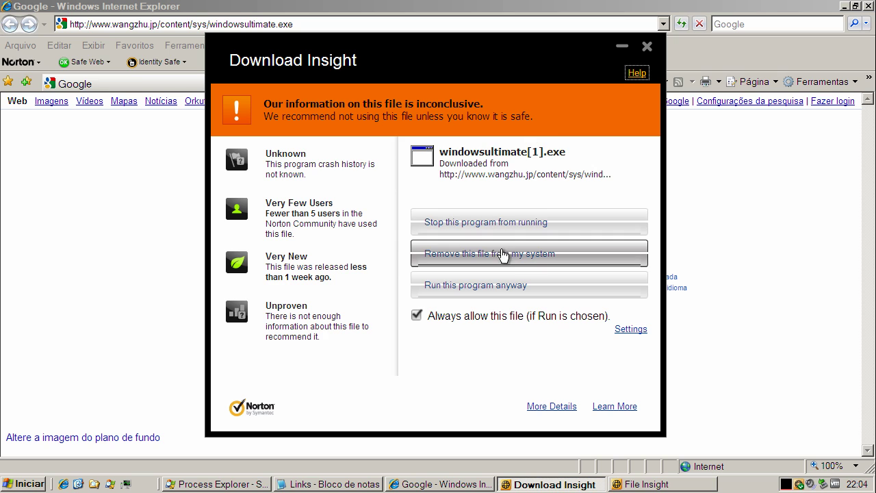
pyautogui.click(500, 254)
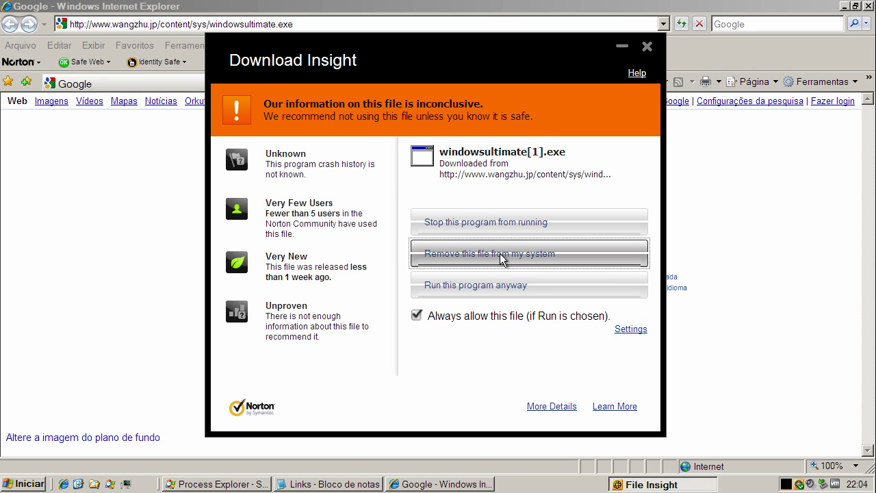
pyautogui.click(327, 484)
pyautogui.doubleClick(164, 235)
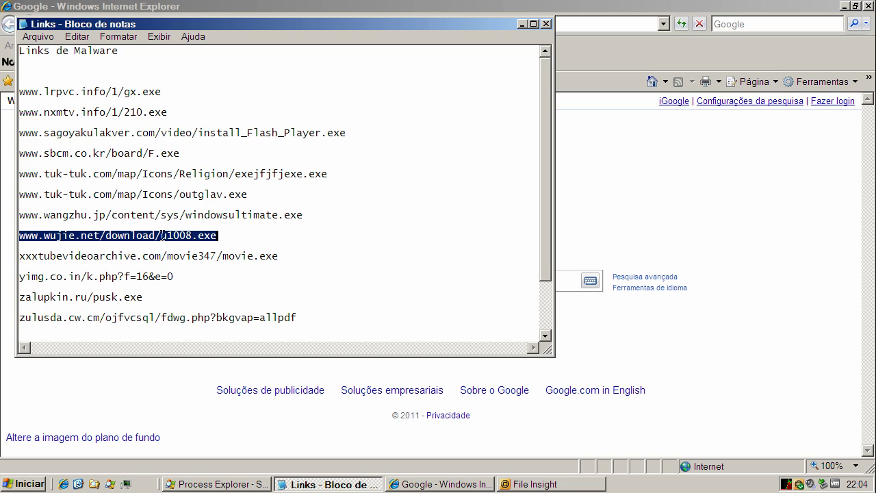
pyautogui.rightClick(162, 237)
pyautogui.click(190, 278)
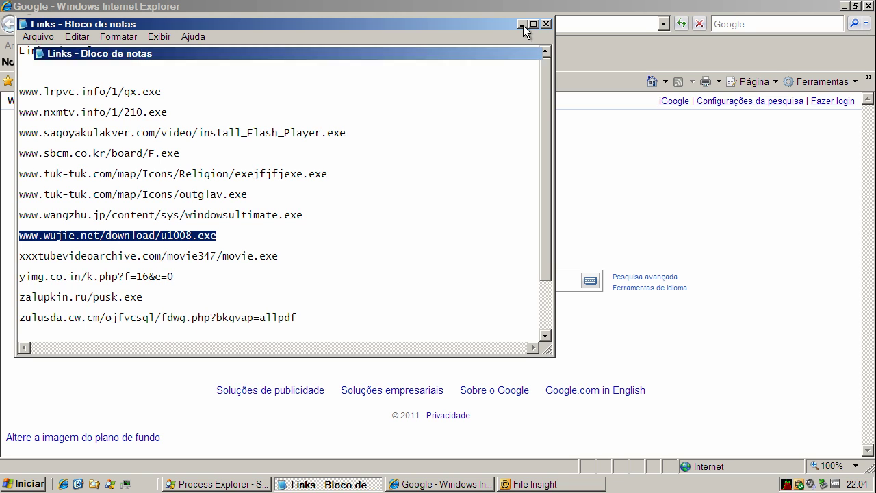
pyautogui.click(522, 25)
pyautogui.rightClick(280, 26)
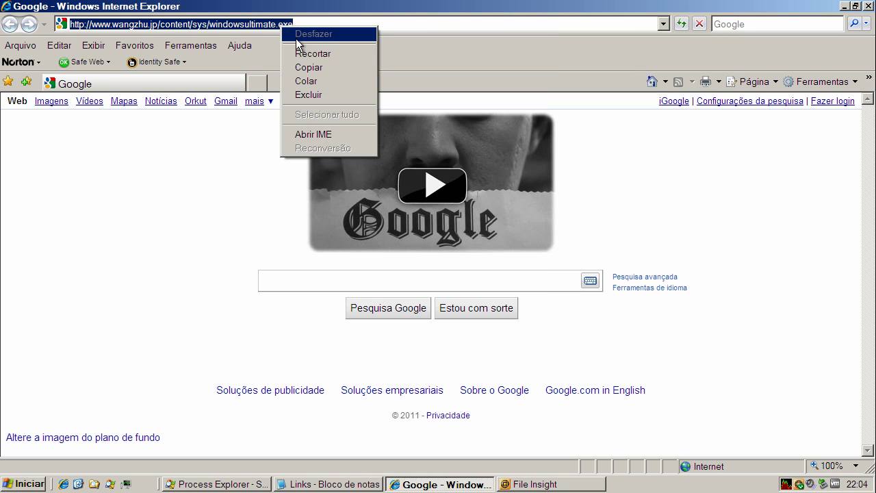
pyautogui.click(307, 79)
pyautogui.press('Return')
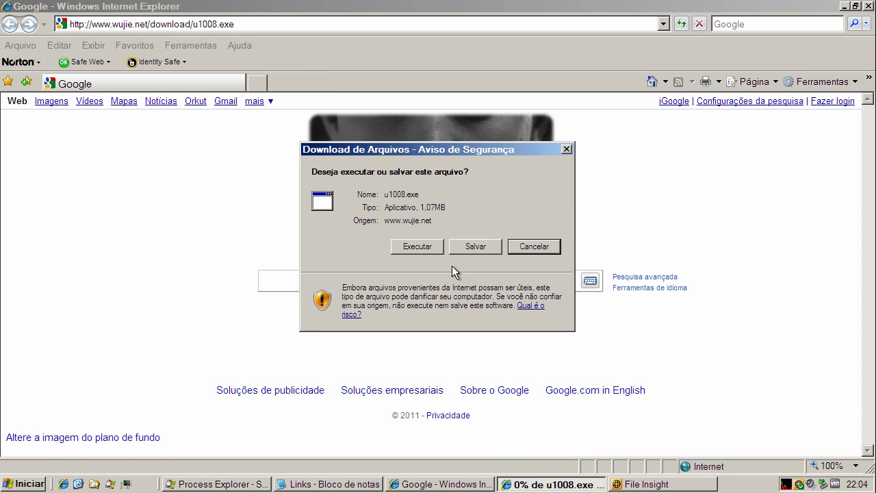
pyautogui.click(426, 250)
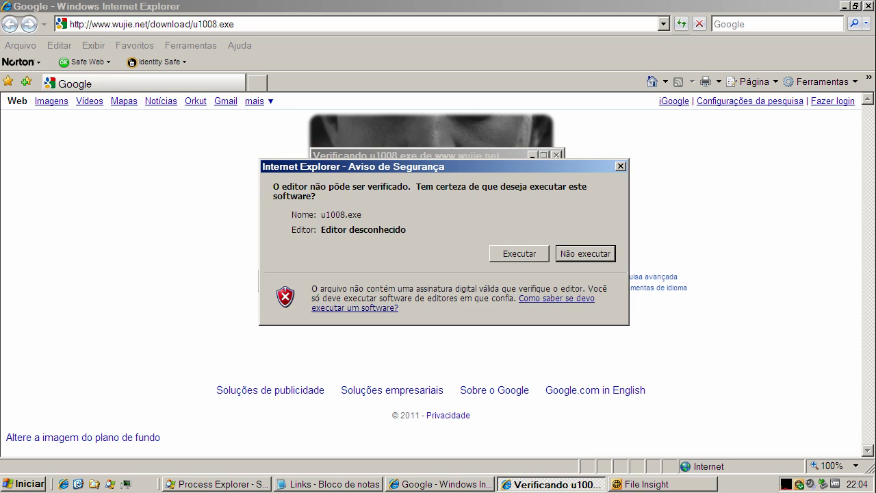
pyautogui.click(519, 254)
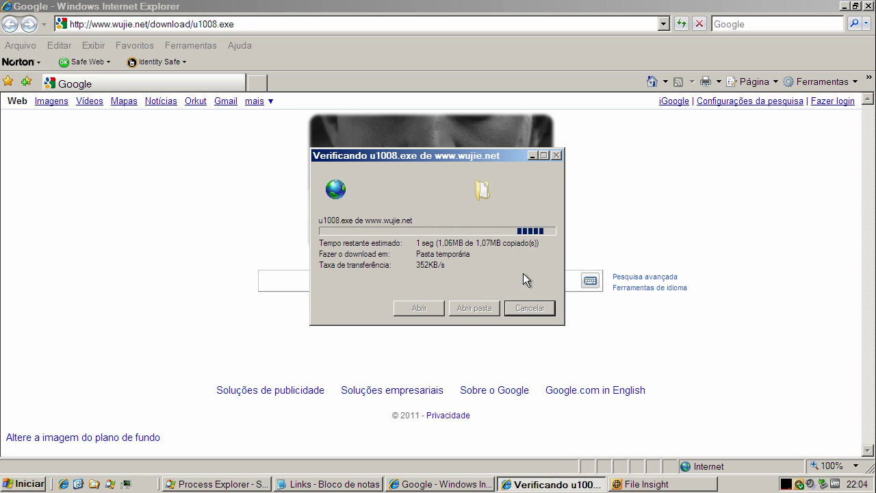
pyautogui.click(461, 276)
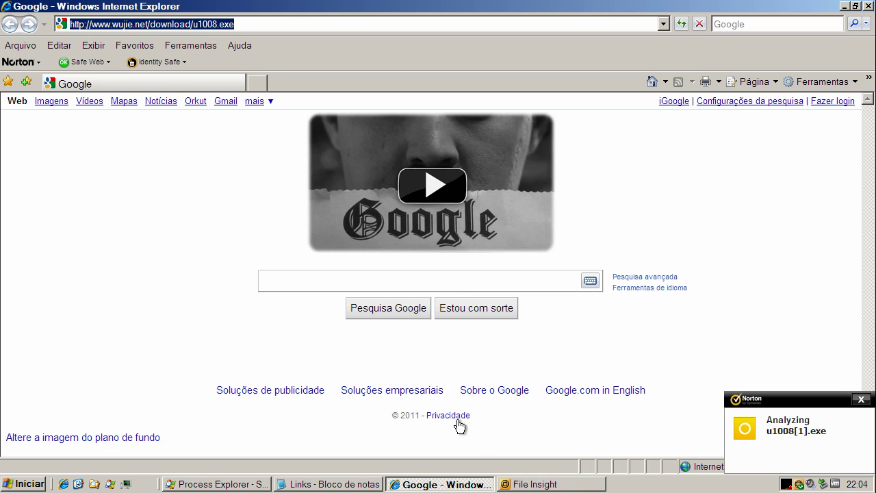
# Close the leftover File Insight window and postpone Norton's required restart with the option Remind me again in 1 hour
pyautogui.rightClick(521, 485)
pyautogui.click(531, 470)
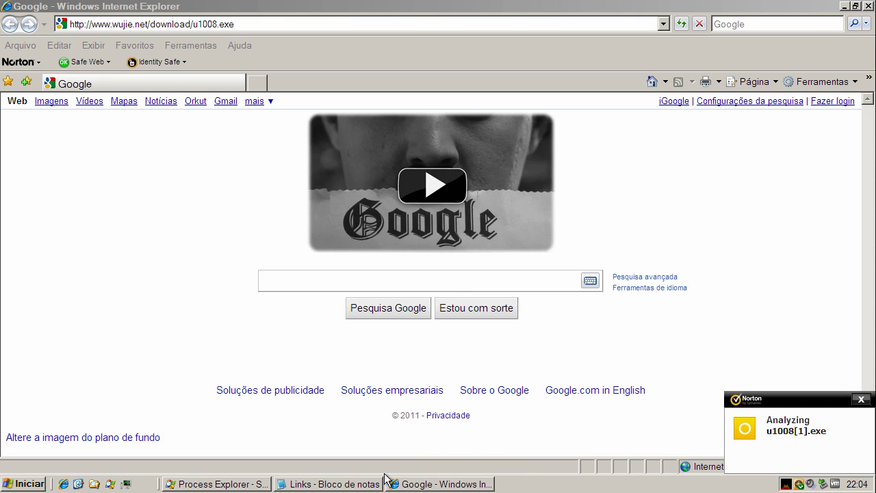
pyautogui.click(326, 484)
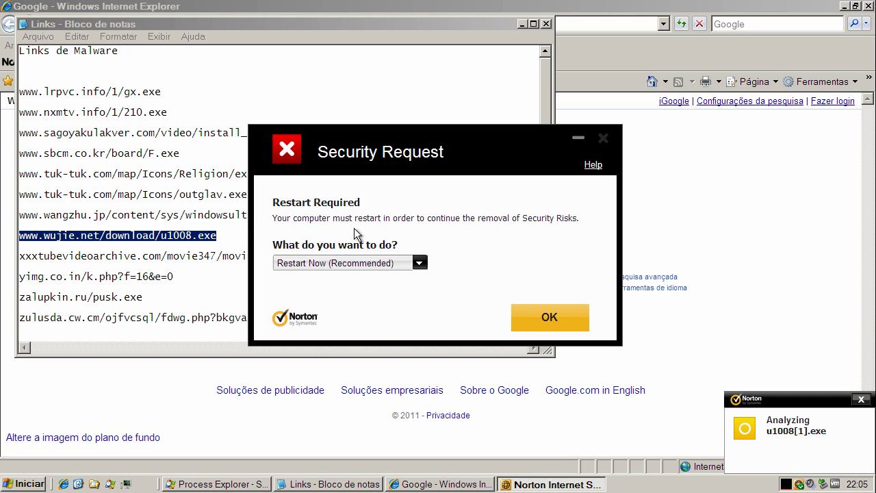
pyautogui.click(419, 263)
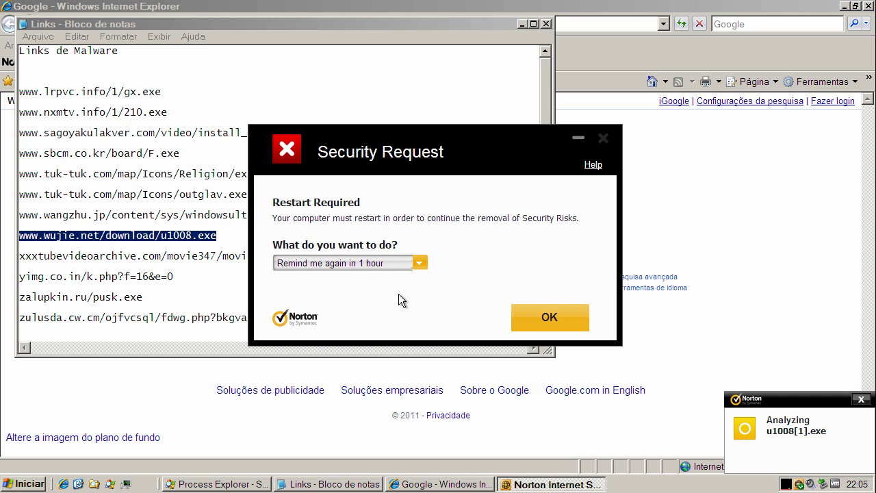
pyautogui.click(566, 321)
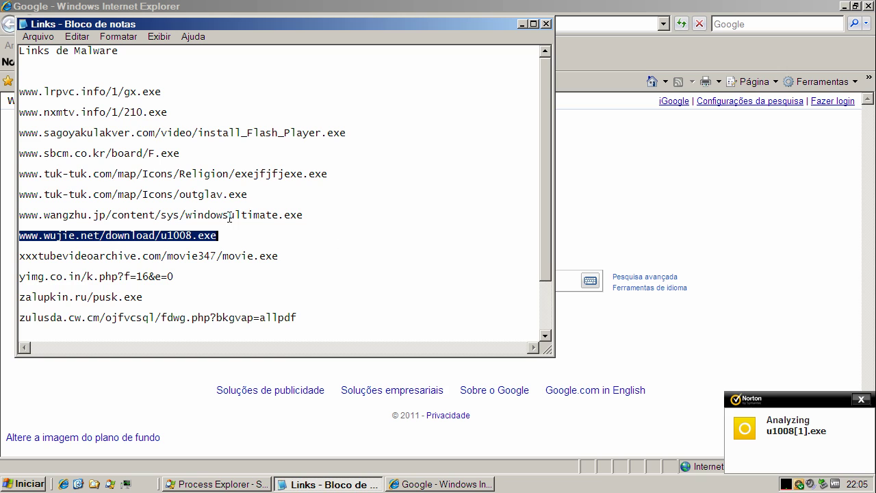
# Move the Links text file window lower, copy the ninth link, xxxtubevideoarchive.com/movie347/movie.exe, and minimize the file
pyautogui.moveTo(270, 27); pyautogui.dragTo(287, 88)
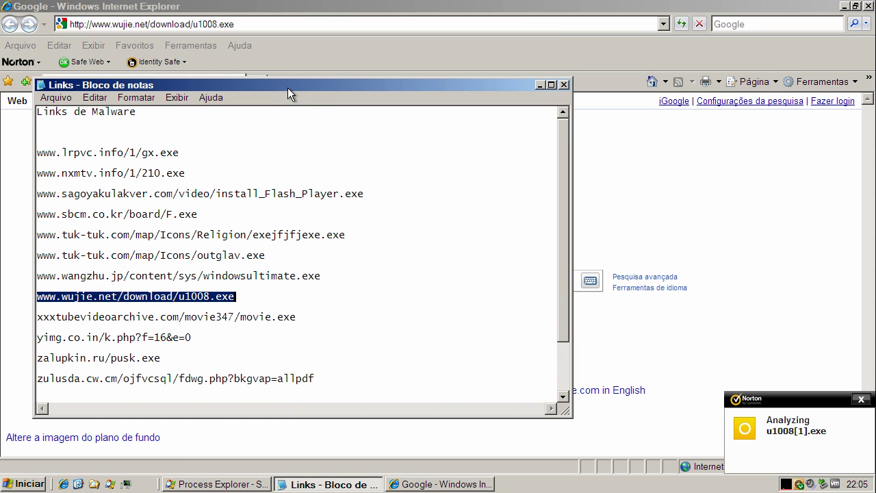
pyautogui.doubleClick(271, 316)
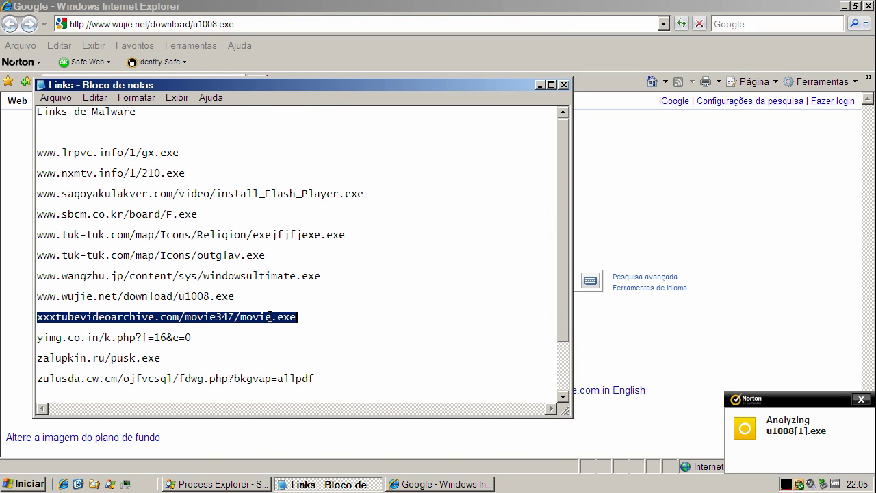
pyautogui.rightClick(270, 316)
pyautogui.click(303, 358)
pyautogui.click(538, 84)
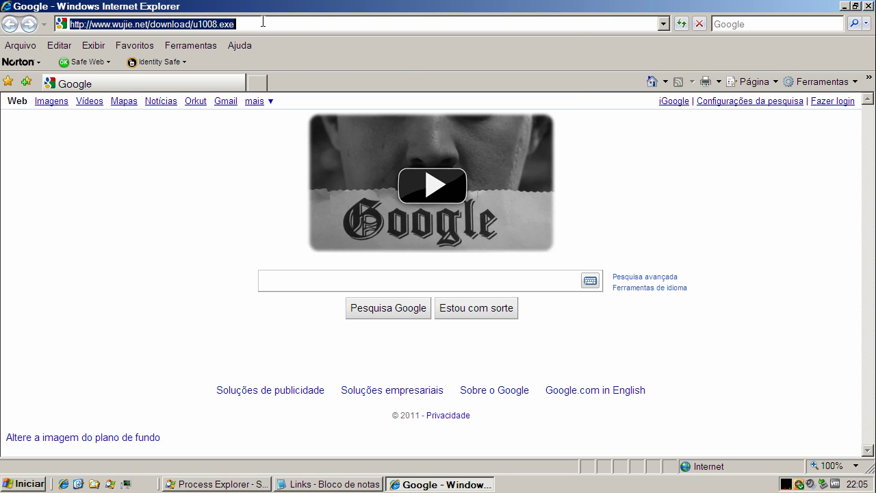
# Load xxxtubevideoarchive.com/movie347/movie.exe in Internet Explorer, try to run movie.exe, and dismiss the access error and Norton's notification
pyautogui.hotkey('ctrl', 'v')
pyautogui.press('Return')
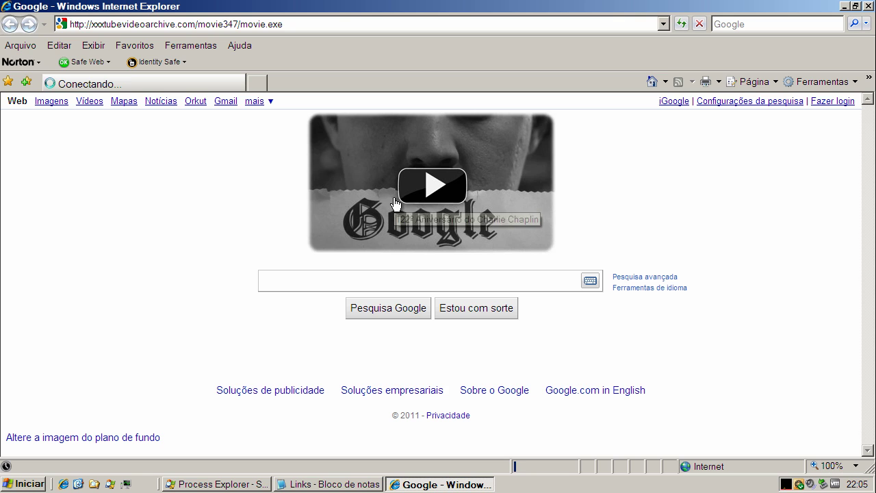
pyautogui.click(425, 247)
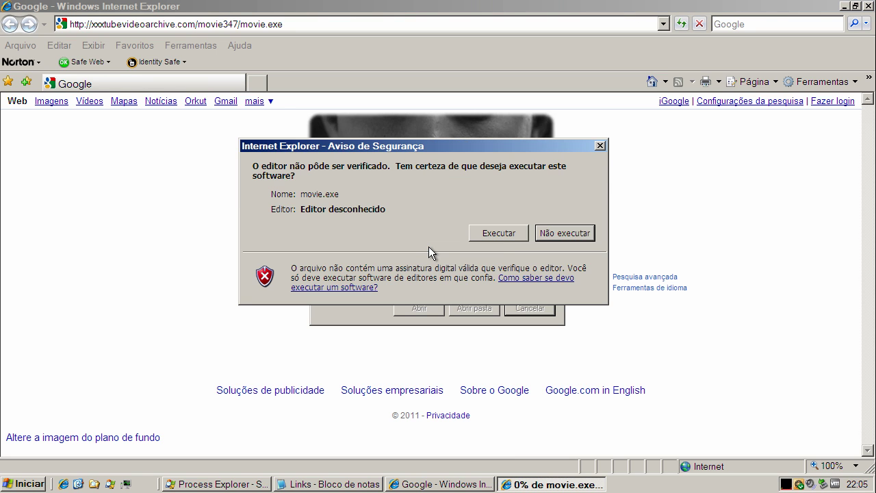
pyautogui.click(508, 240)
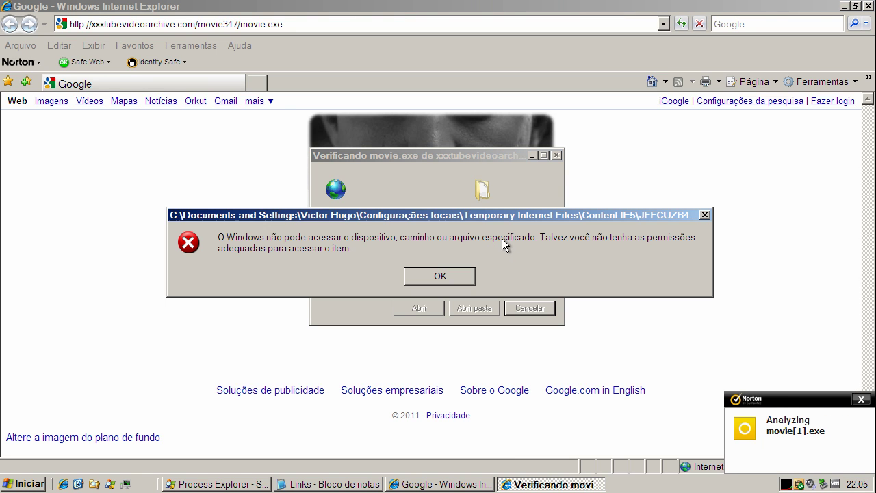
pyautogui.click(456, 275)
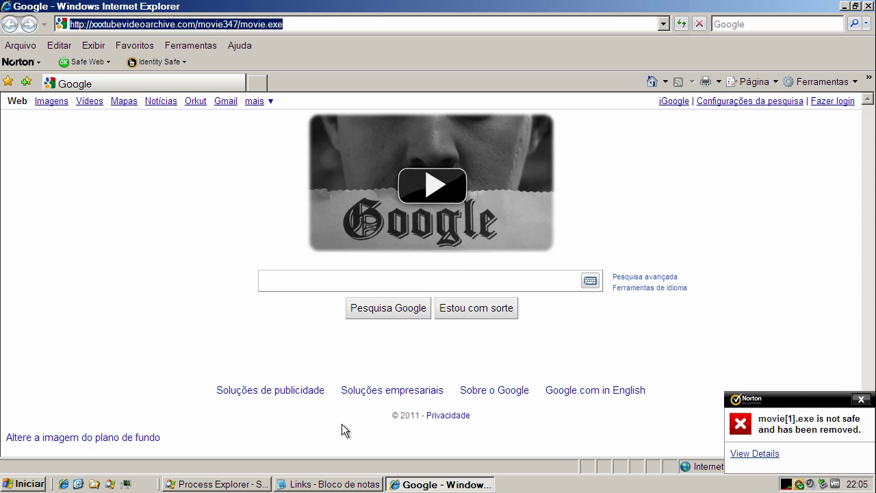
pyautogui.click(863, 399)
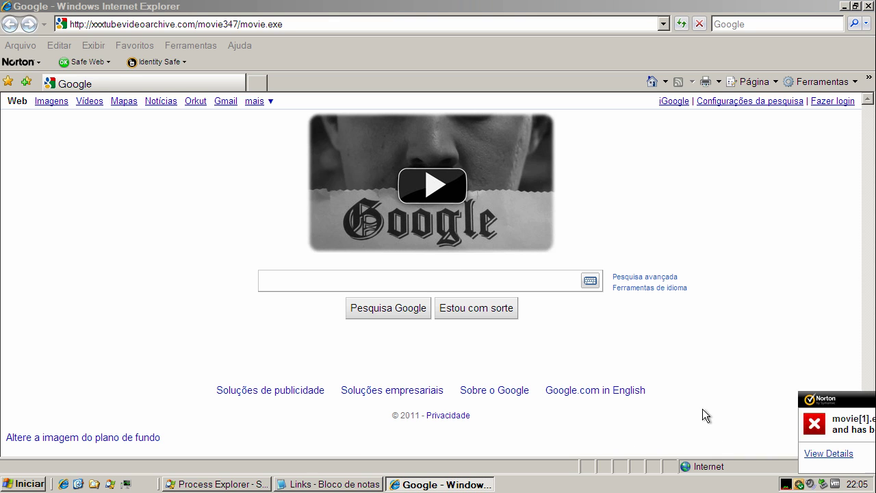
# Copy the tenth link, yimg.co.in/k.php?f=16&e=0, from the Links file and load it in Internet Explorer to run its download
pyautogui.click(327, 484)
pyautogui.click(185, 337)
pyautogui.hotkey('shift', 'Home')
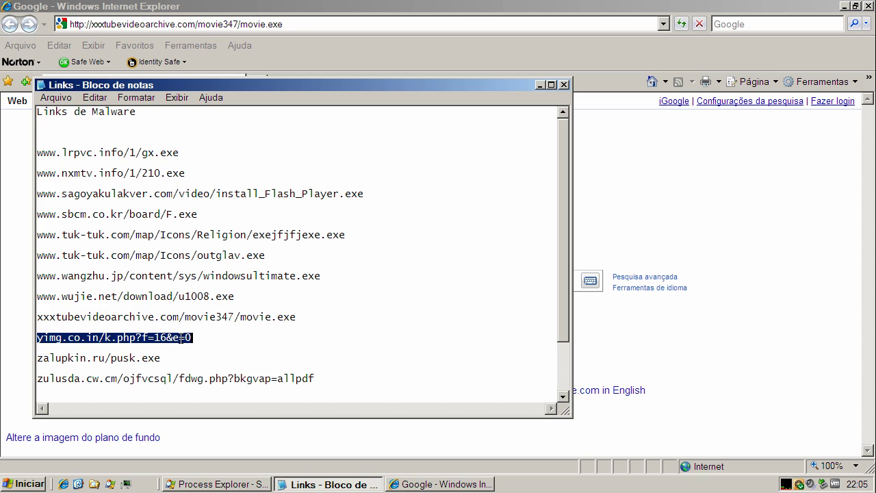
pyautogui.rightClick(182, 339)
pyautogui.click(205, 381)
pyautogui.click(141, 26)
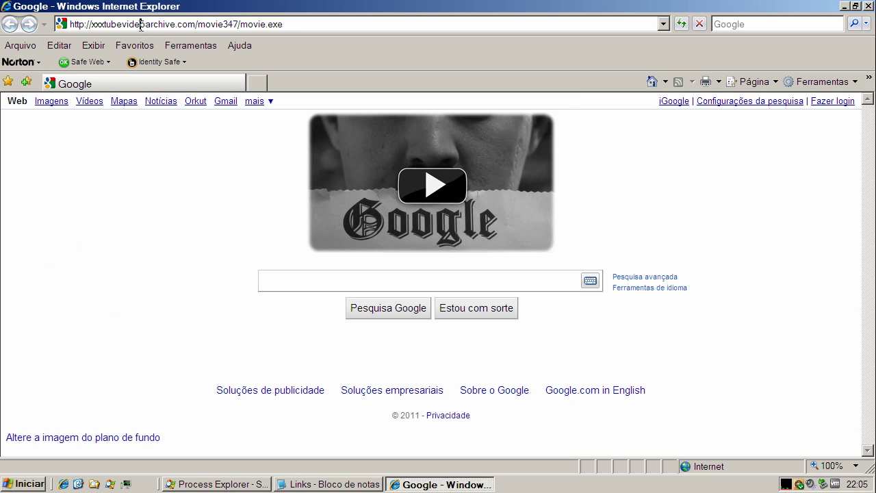
pyautogui.hotkey('ctrl', 'v')
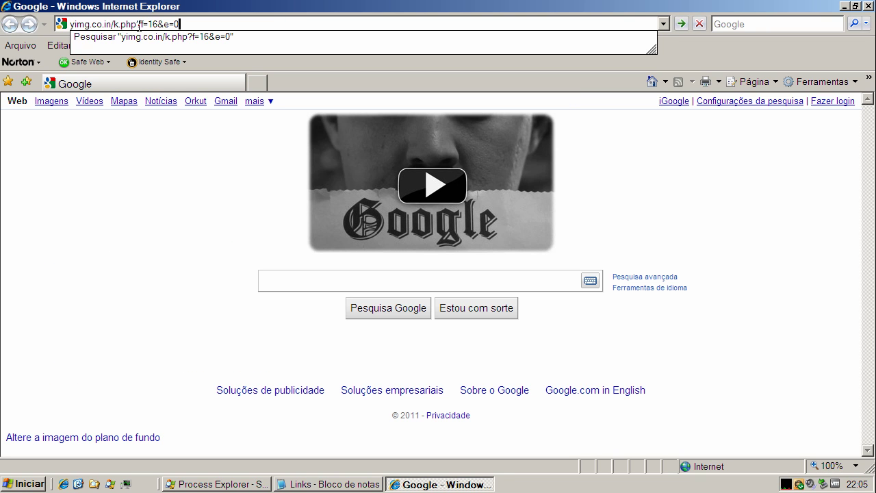
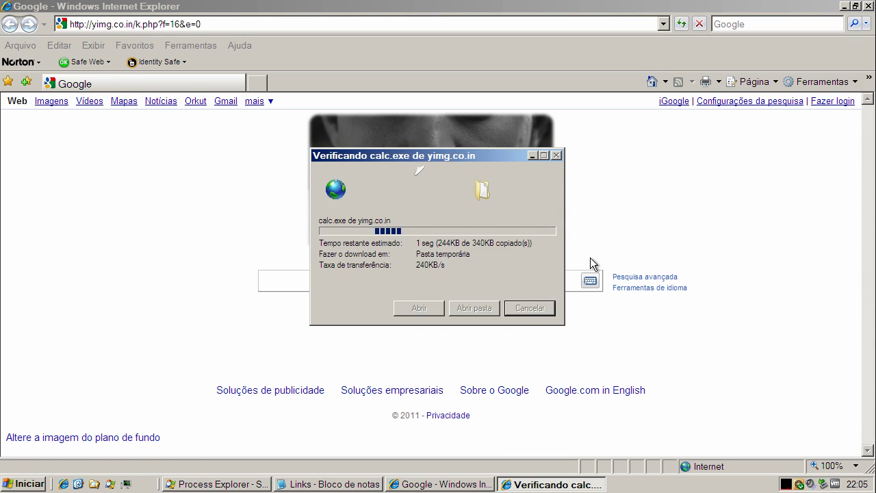
# Copy the link zalupkin.ru/pusk.exe from the Links text file and minimize the file
pyautogui.click(315, 484)
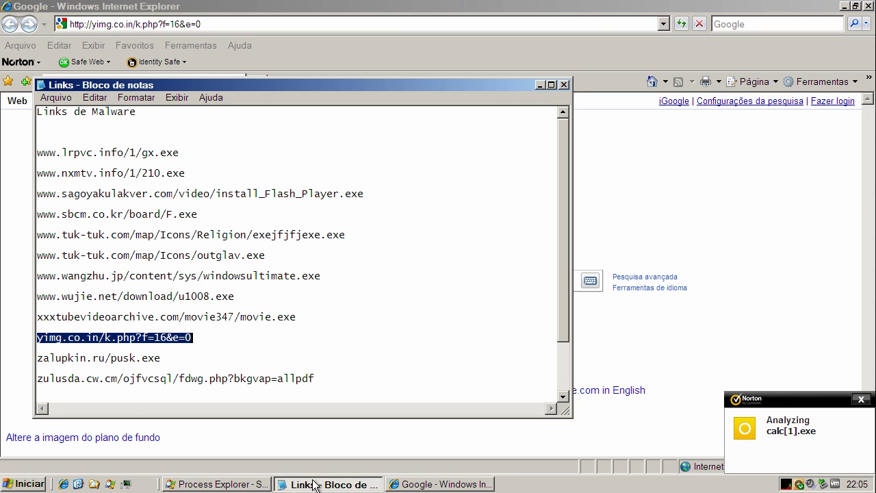
pyautogui.doubleClick(160, 358)
pyautogui.rightClick(162, 362)
pyautogui.click(190, 402)
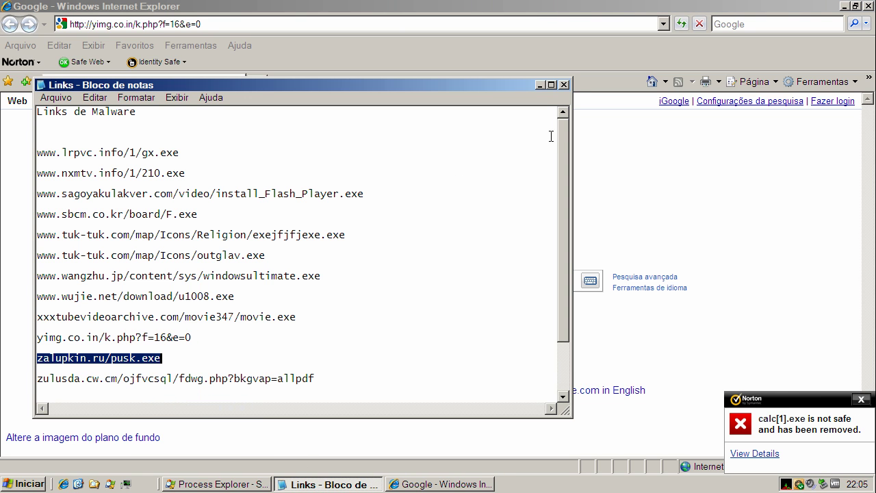
pyautogui.click(541, 85)
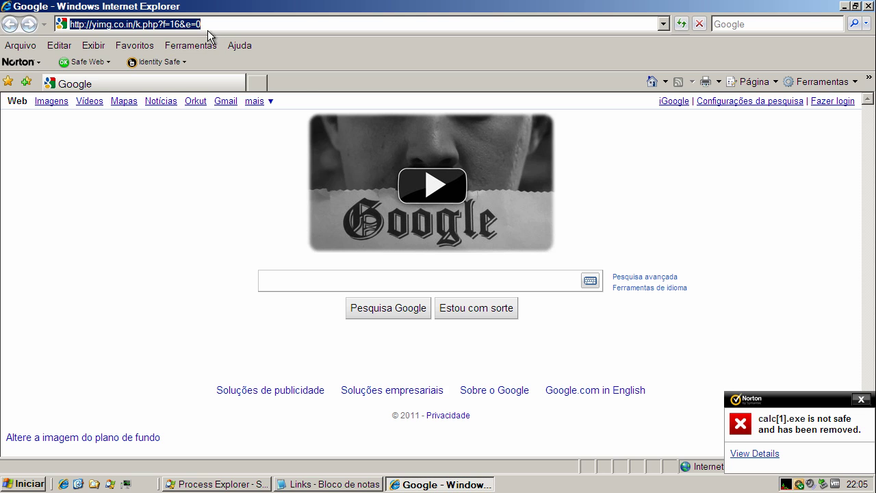
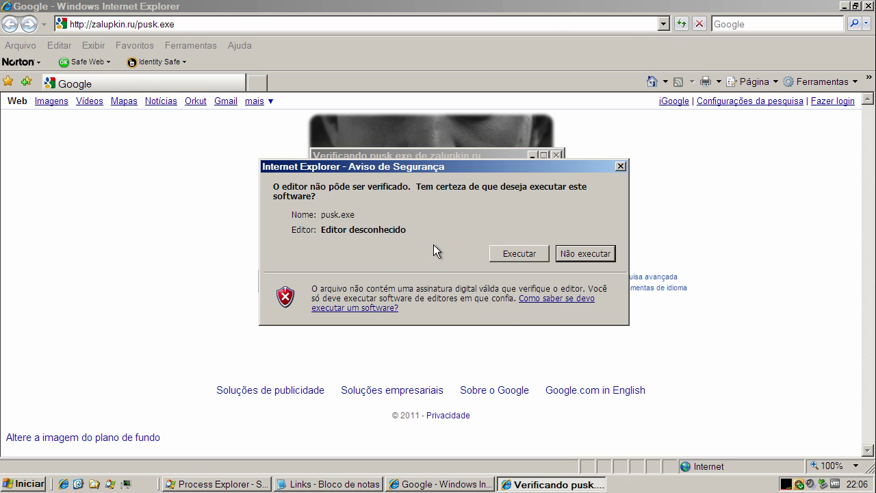
# Load zalupkin.ru/pusk.exe, try to run pusk.exe, dismiss the access error, and open the details from Norton's notification
pyautogui.click(501, 252)
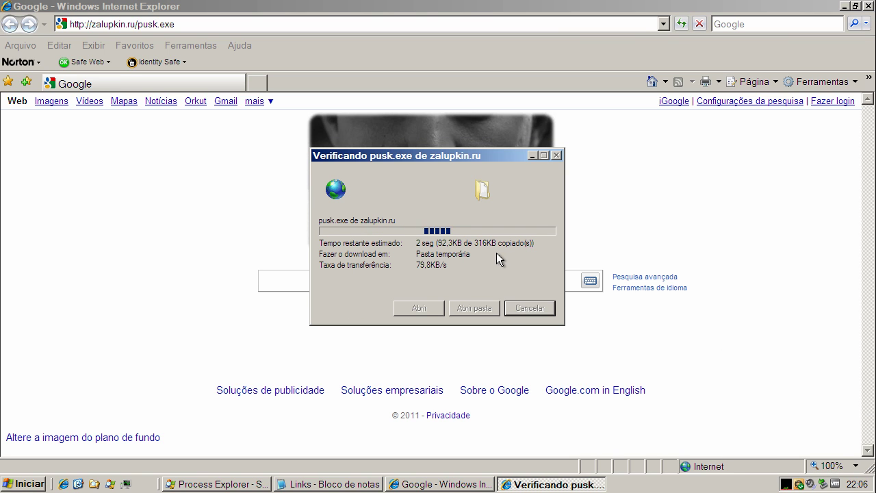
pyautogui.click(454, 278)
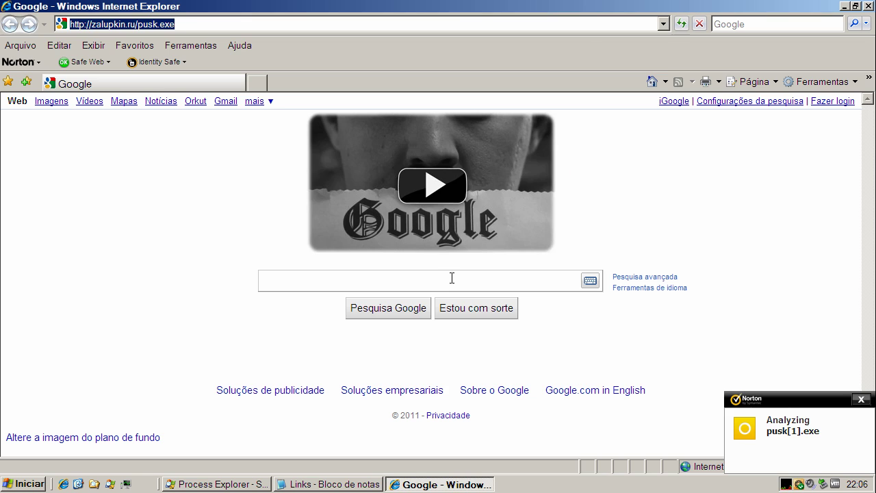
pyautogui.click(365, 484)
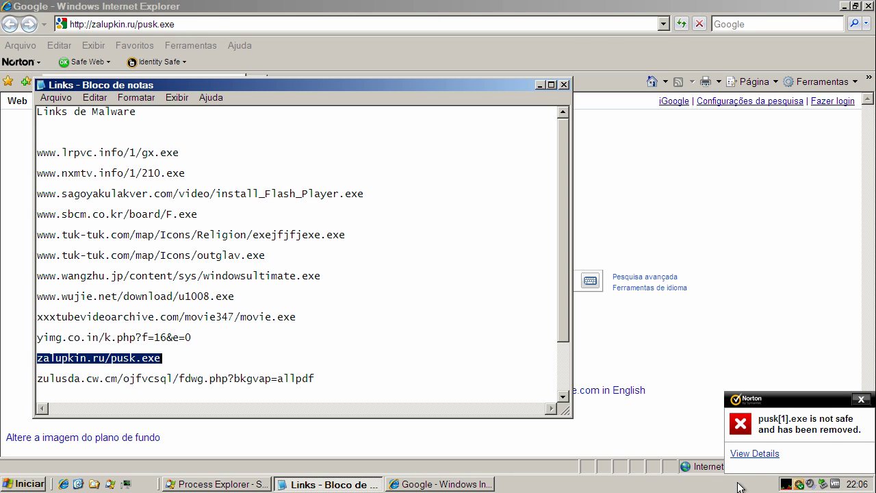
pyautogui.click(769, 458)
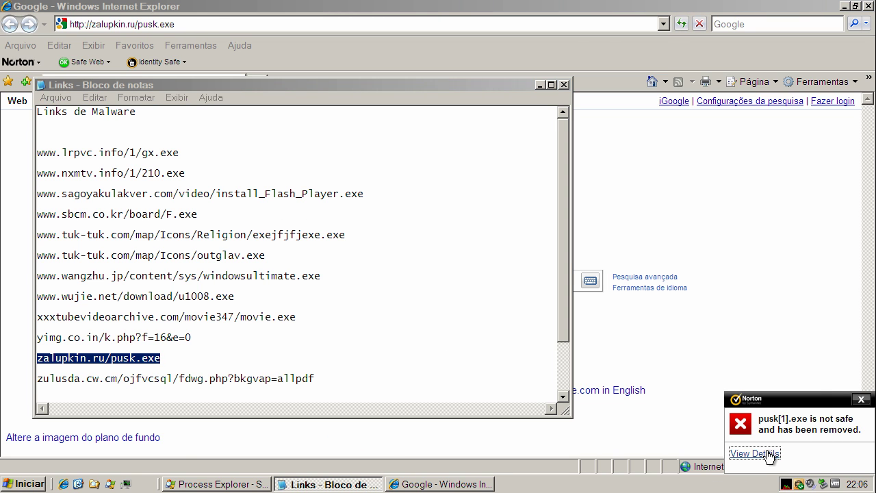
# Copy the link zulusda.cw.cm/ojfvcsql/fdwg.php?bkgvap=allpdf from the Links file and close Norton's File Insight window
pyautogui.doubleClick(168, 377)
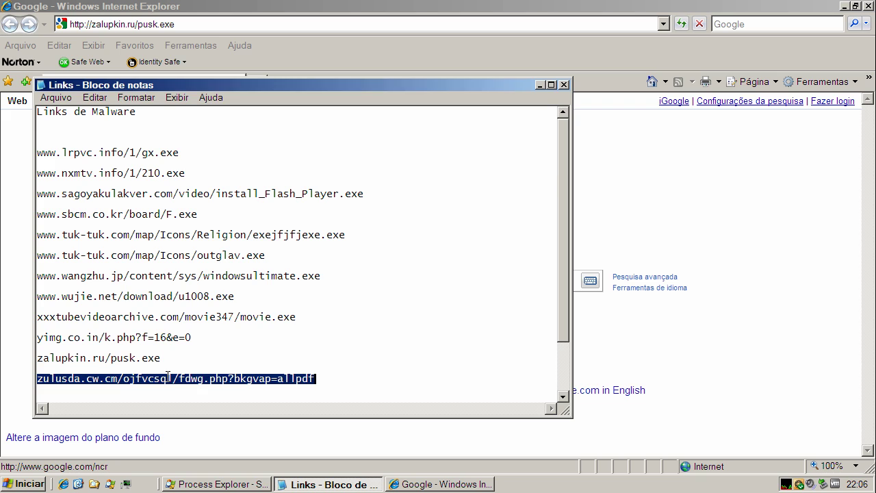
pyautogui.rightClick(169, 378)
pyautogui.click(196, 419)
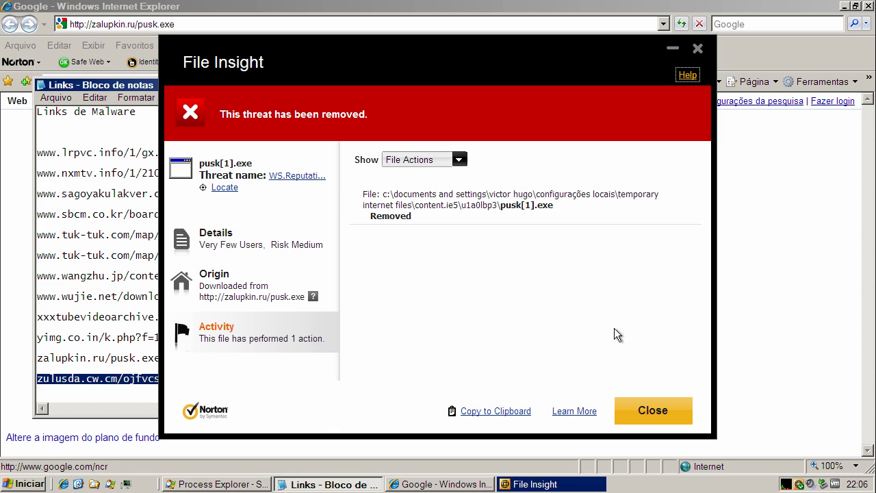
pyautogui.click(656, 400)
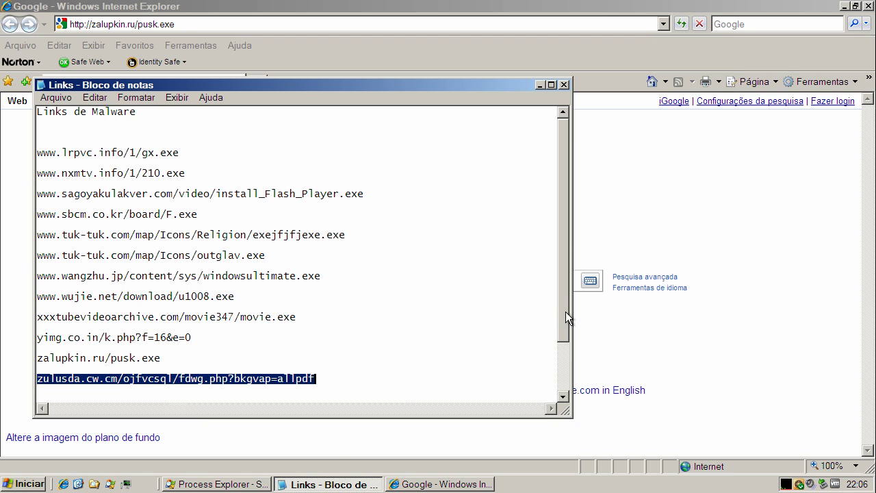
pyautogui.moveTo(566, 311); pyautogui.dragTo(567, 333)
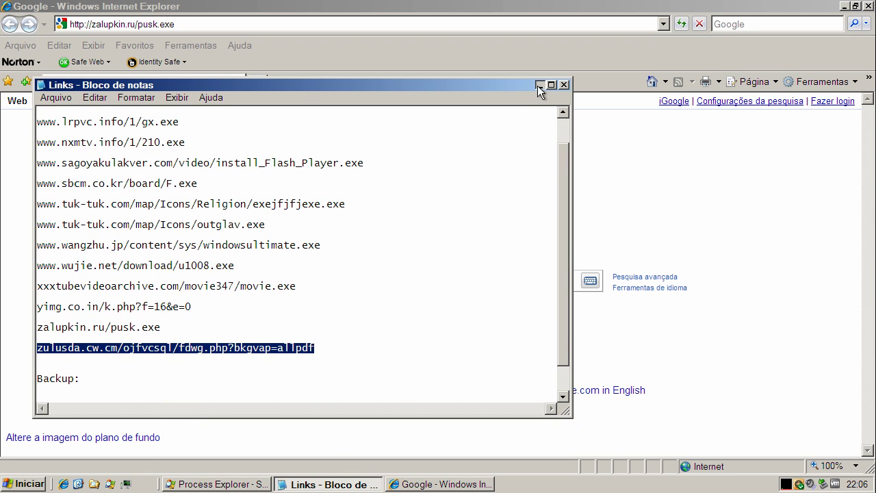
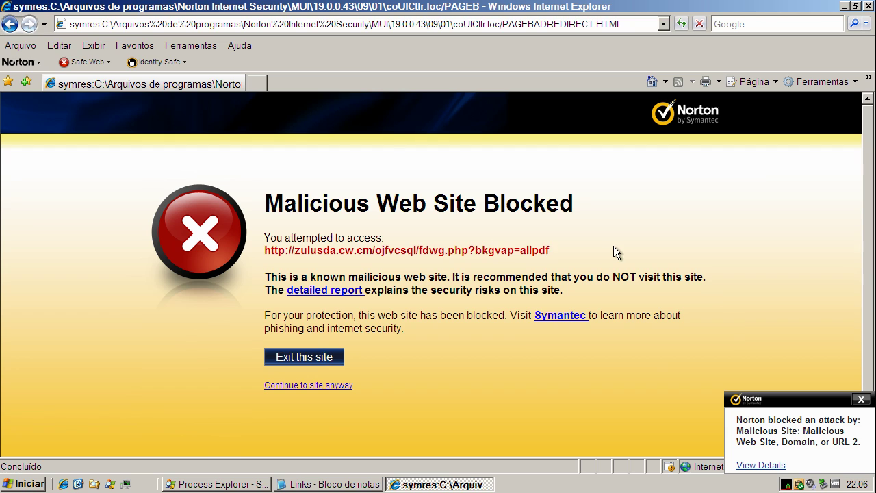
# Load the copied zulusda.cw.cm link in Internet Explorer, return to the home page, and dismiss Norton's notification
pyautogui.click(652, 81)
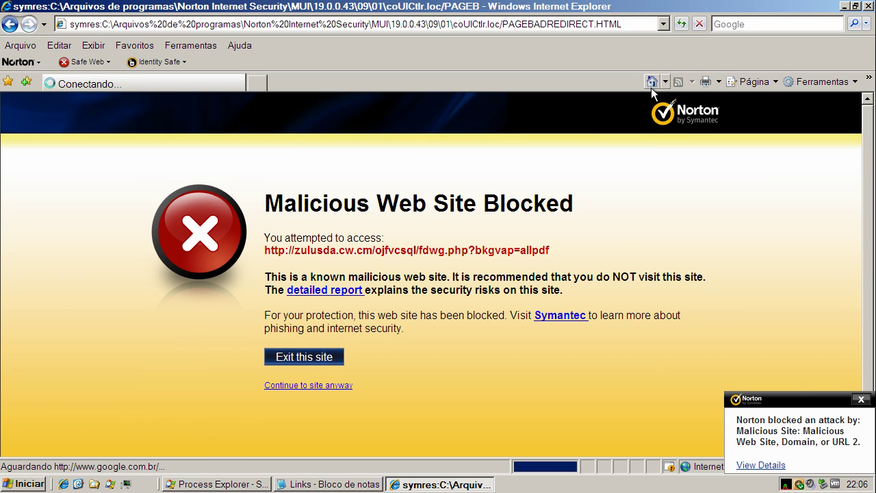
pyautogui.click(861, 399)
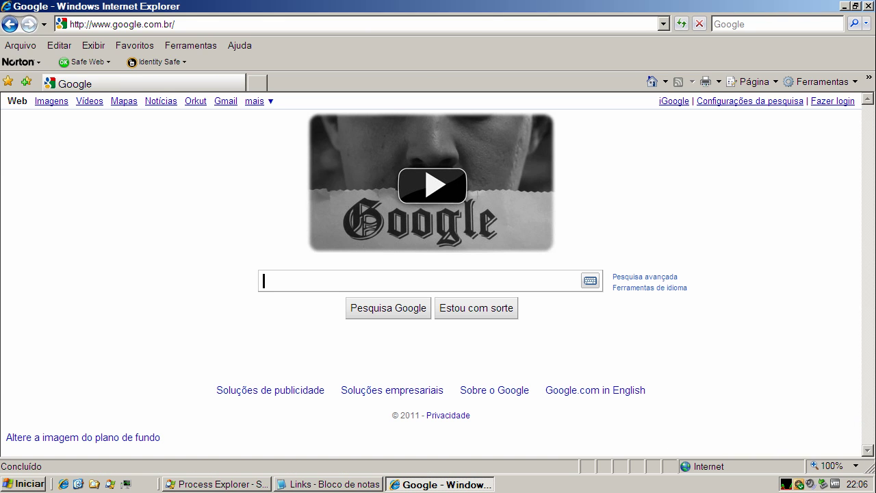
pyautogui.click(327, 484)
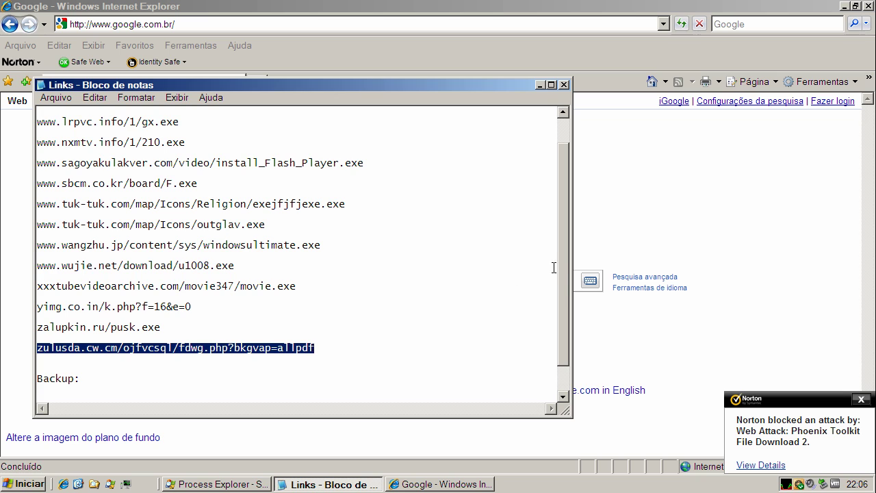
pyautogui.moveTo(564, 273); pyautogui.dragTo(566, 310)
pyautogui.doubleClick(68, 369)
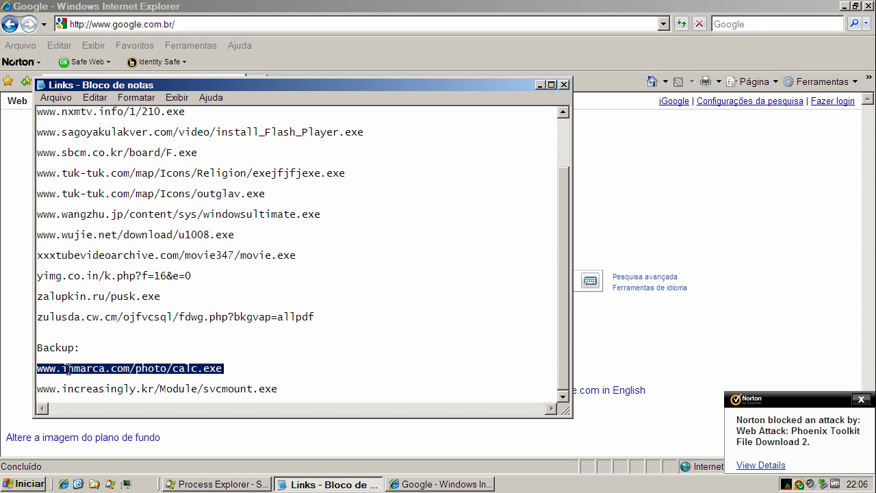
pyautogui.rightClick(67, 368)
pyautogui.click(137, 410)
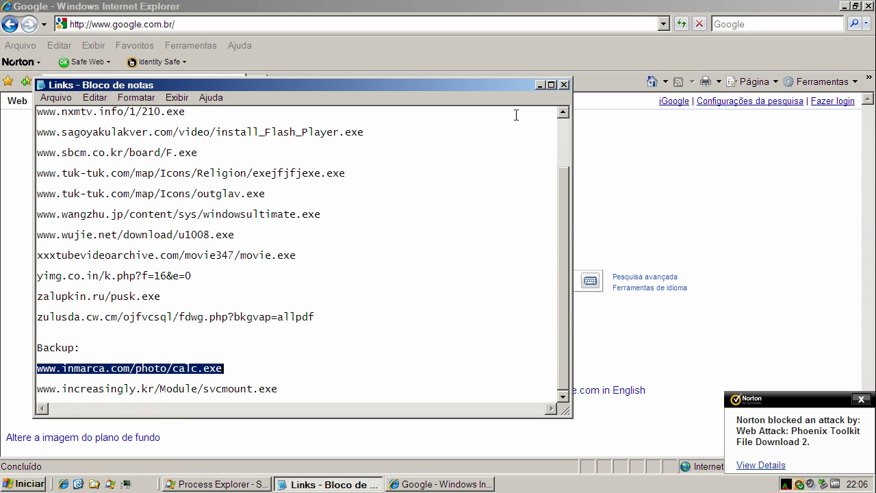
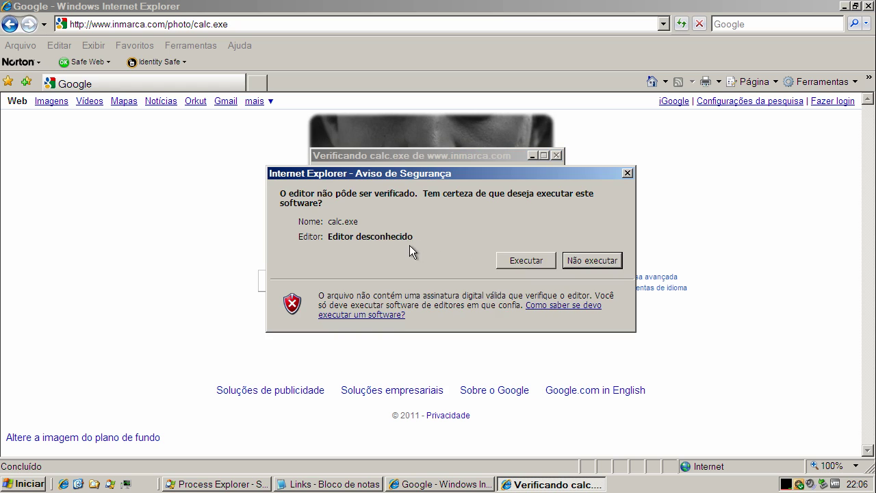
pyautogui.click(522, 260)
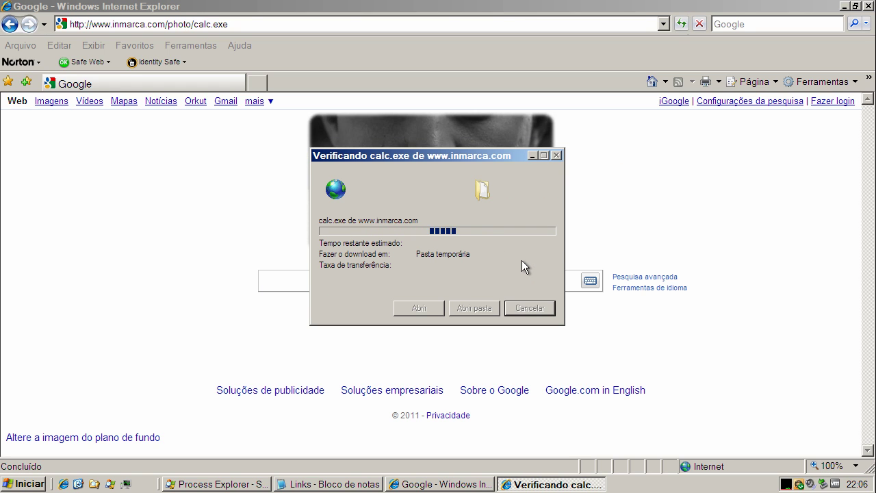
pyautogui.click(454, 275)
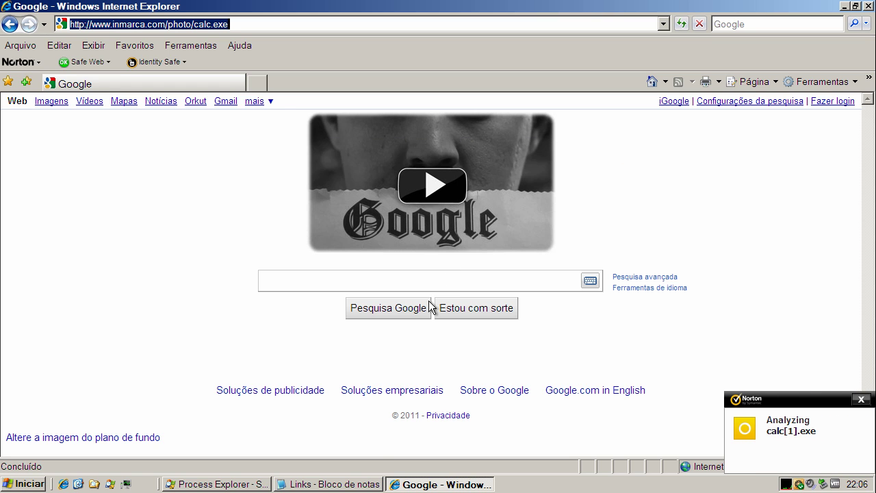
pyautogui.click(862, 399)
pyautogui.click(345, 485)
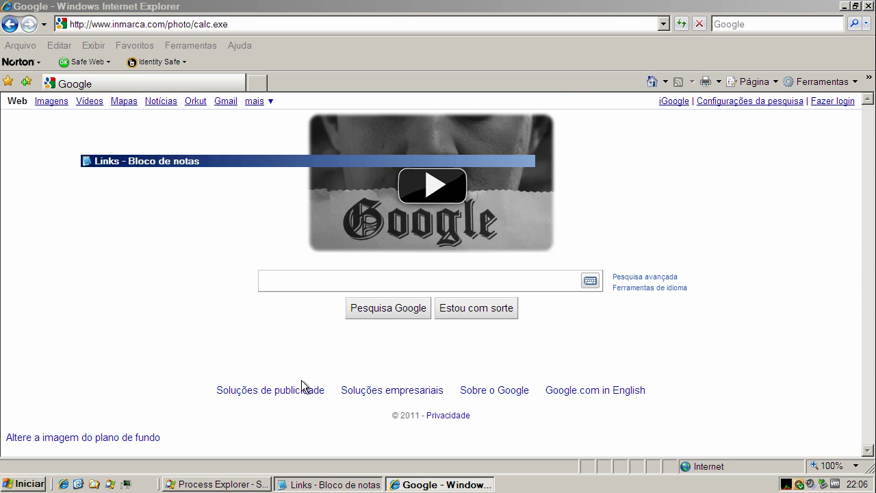
pyautogui.doubleClick(162, 395)
pyautogui.rightClick(163, 389)
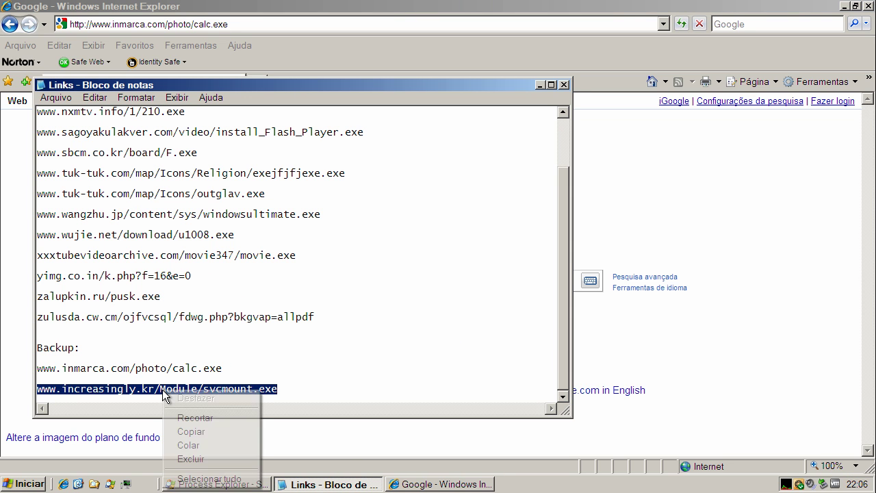
pyautogui.click(205, 431)
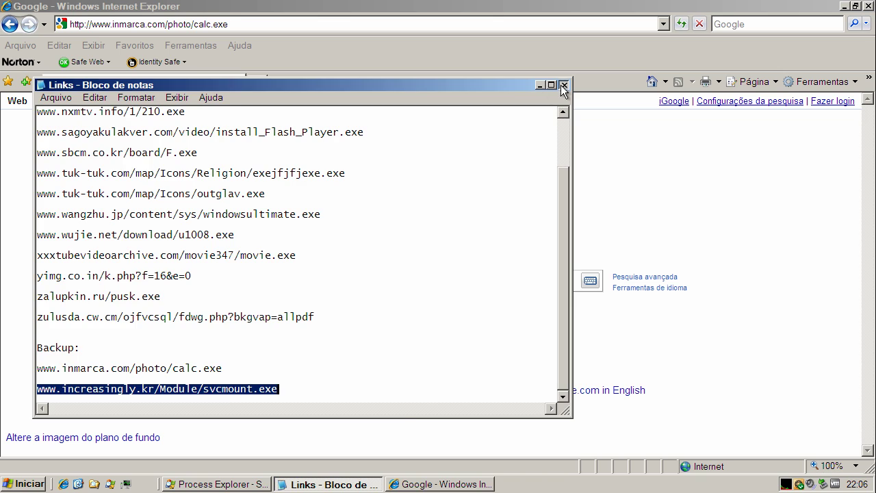
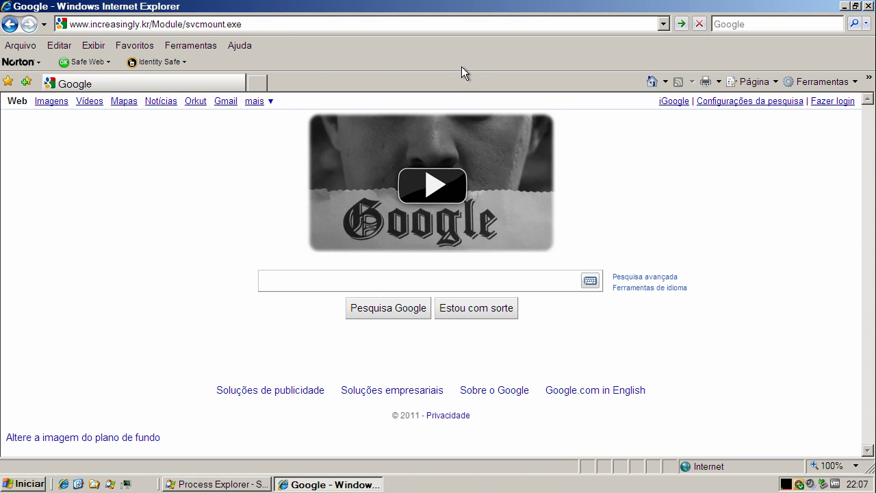
pyautogui.press('Return')
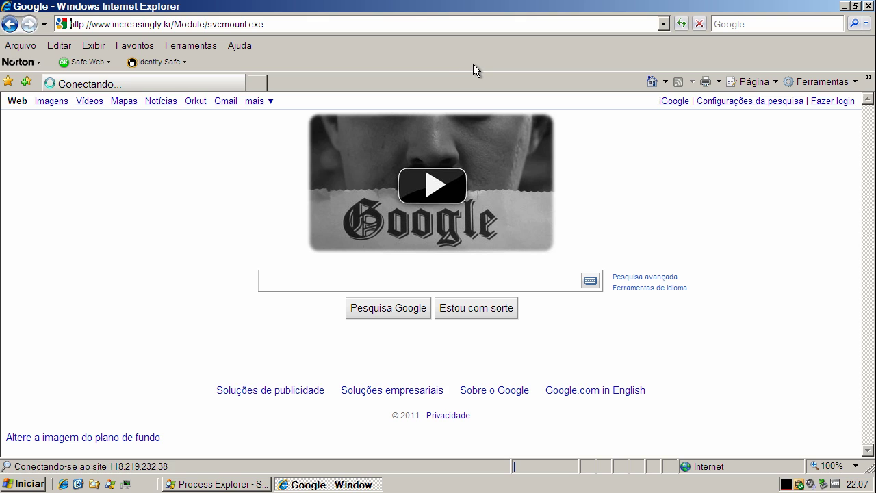
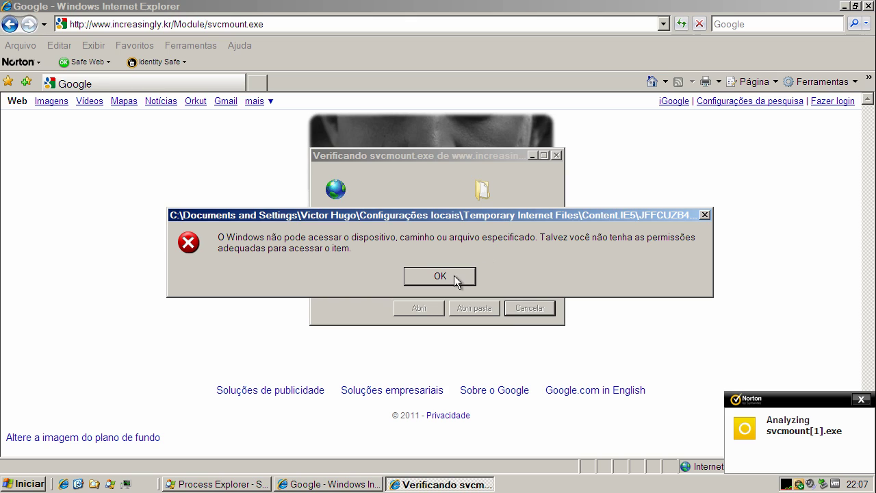
pyautogui.click(454, 275)
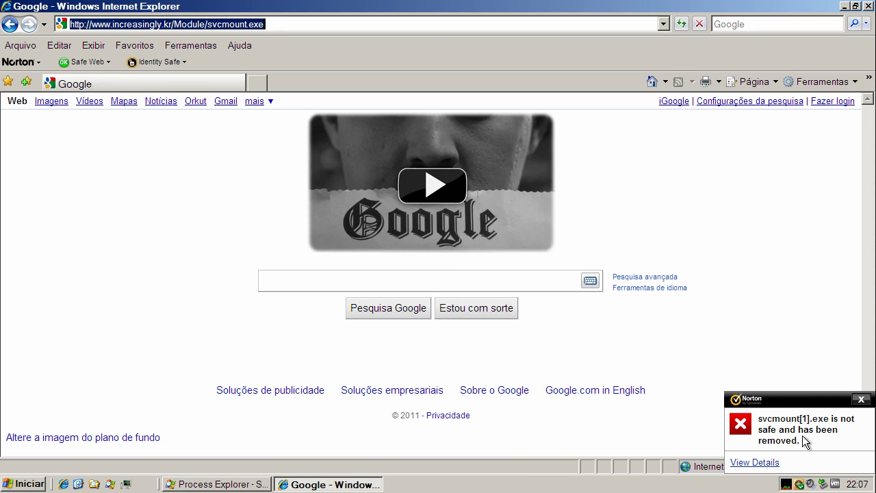
pyautogui.click(862, 399)
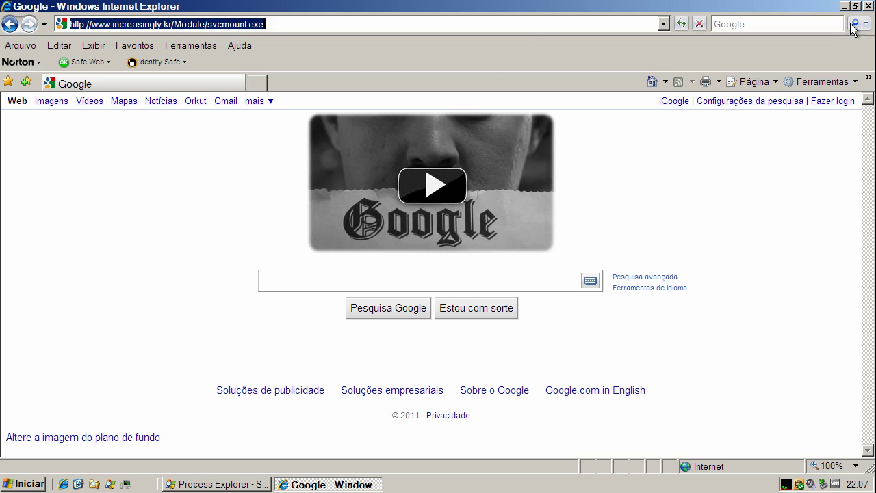
# Close Internet Explorer and open the Norton Internet Security main window
pyautogui.click(868, 7)
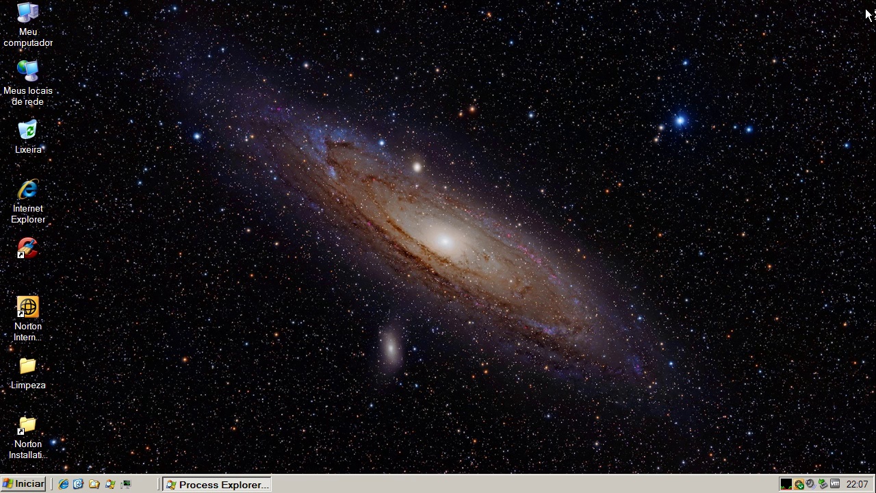
pyautogui.doubleClick(804, 484)
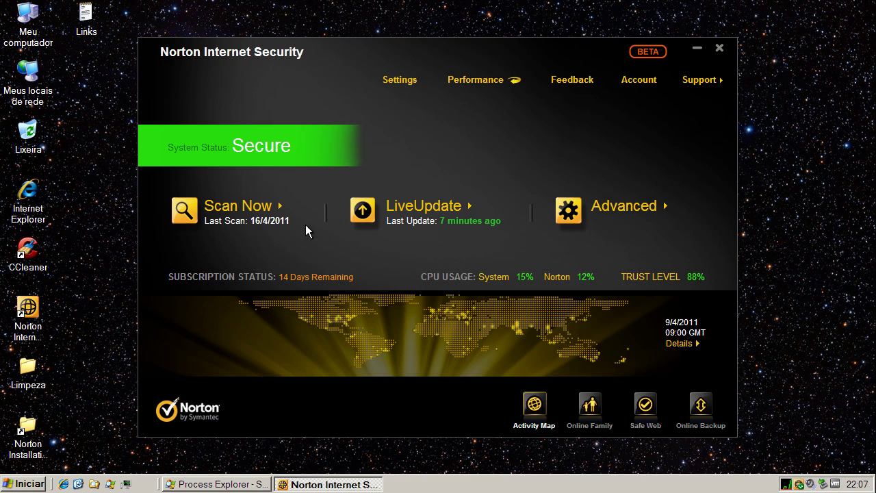
# Run a Full System Scan in Norton Internet Security and close the scan results when it finishes
pyautogui.click(281, 209)
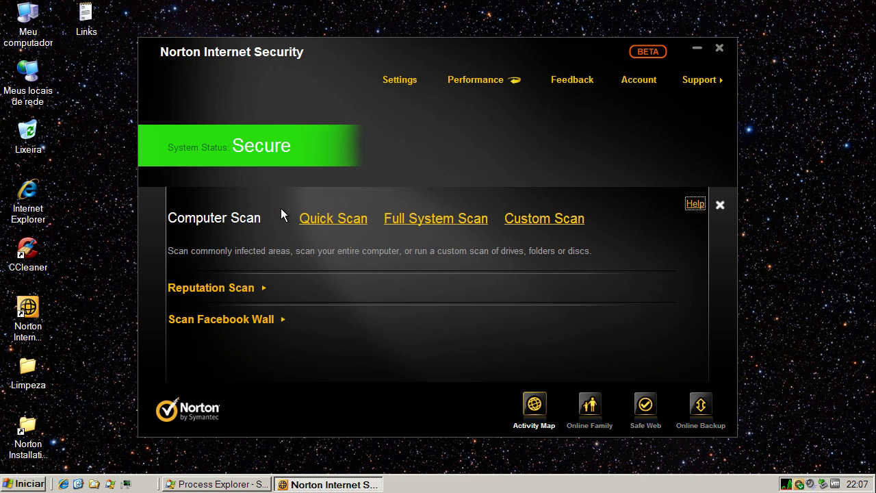
pyautogui.click(425, 220)
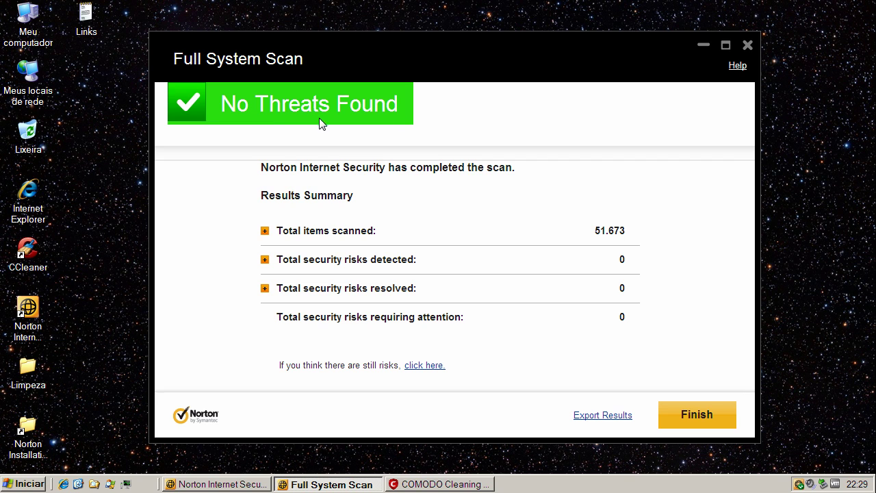
pyautogui.click(698, 423)
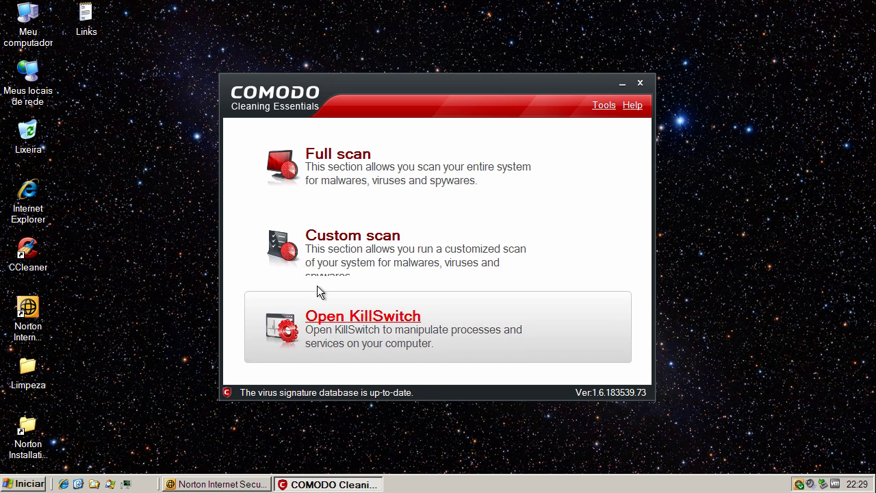
# Run a full scan of the system in COMODO Cleaning Essentials and close the cleanup results
pyautogui.click(348, 166)
pyautogui.click(386, 269)
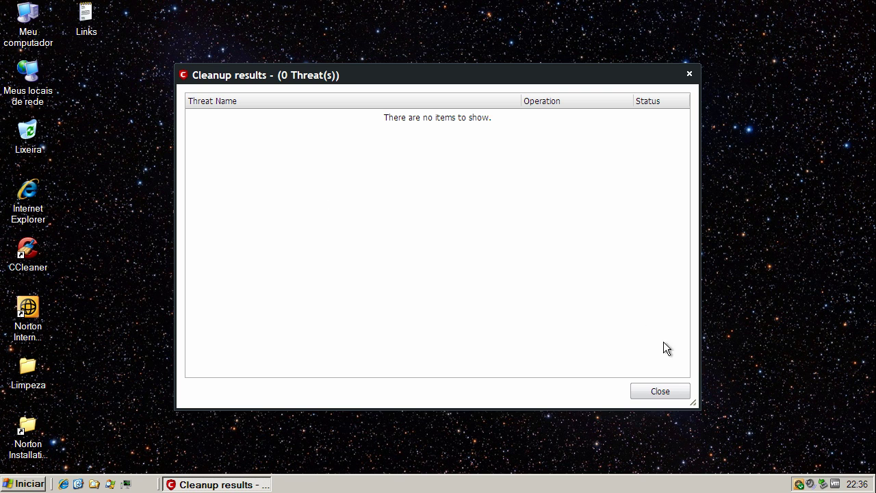
pyautogui.click(665, 391)
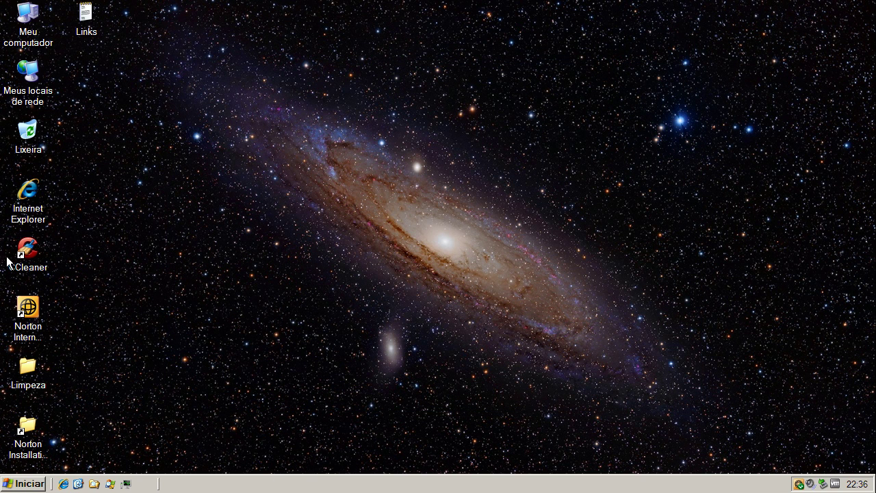
# Launch mbam from the Limpeza folder on the desktop and close the folder window
pyautogui.click(30, 253)
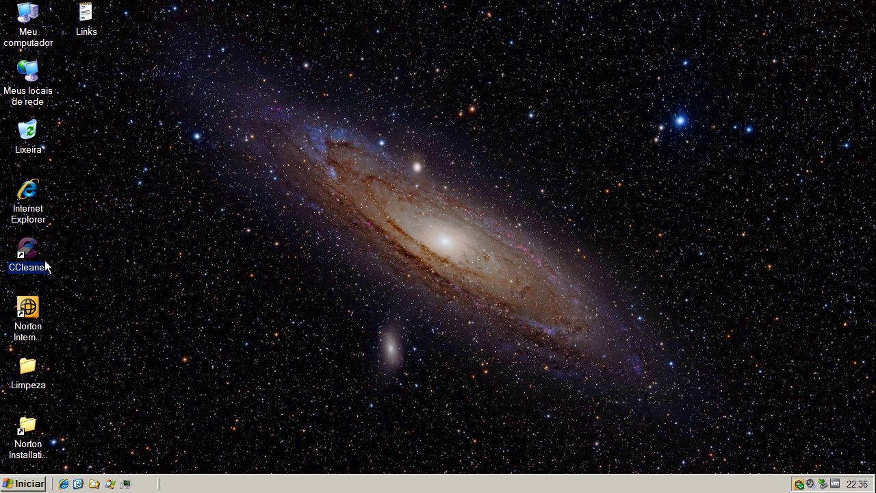
pyautogui.doubleClick(32, 367)
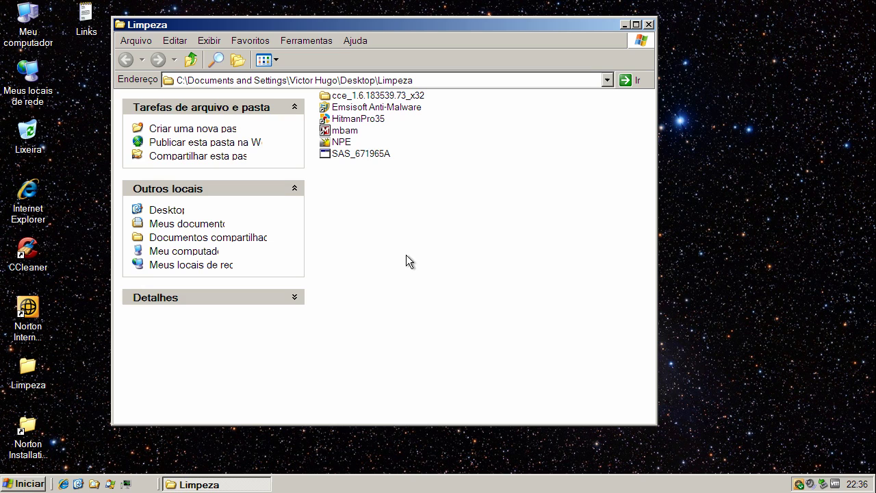
pyautogui.click(348, 132)
pyautogui.doubleClick(348, 131)
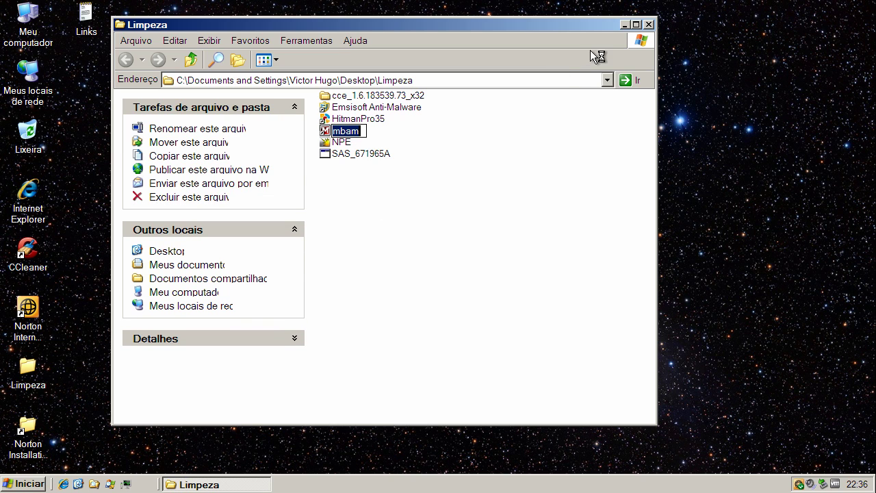
pyautogui.click(403, 277)
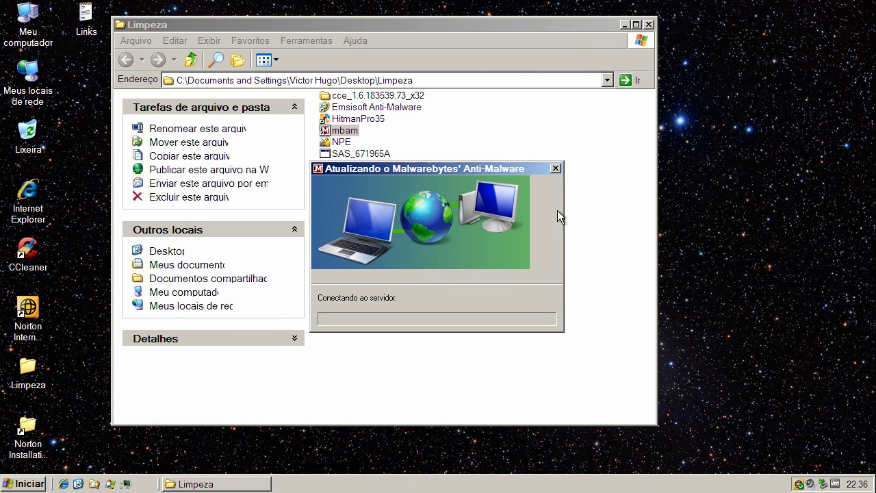
pyautogui.click(649, 25)
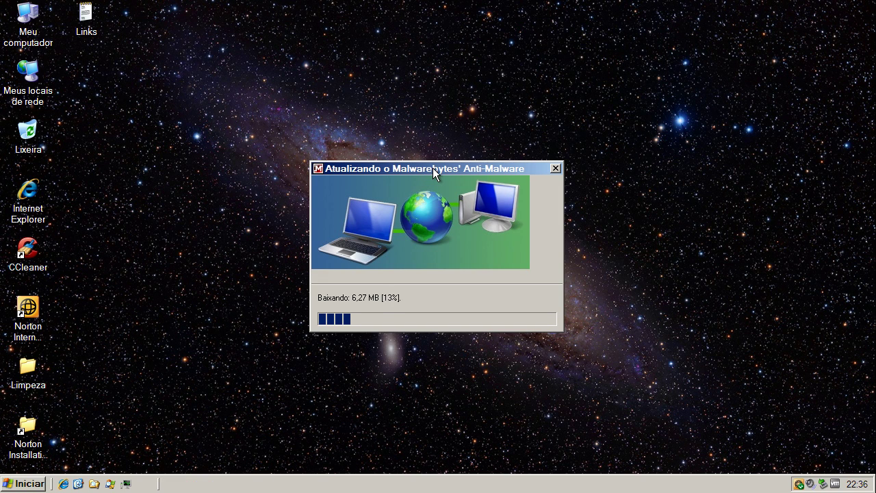
# Update Malwarebytes' Anti-Malware, run its quick scan (Verificação Rápida), and exit the program after dismissing the completion message
pyautogui.moveTo(433, 168); pyautogui.dragTo(432, 148)
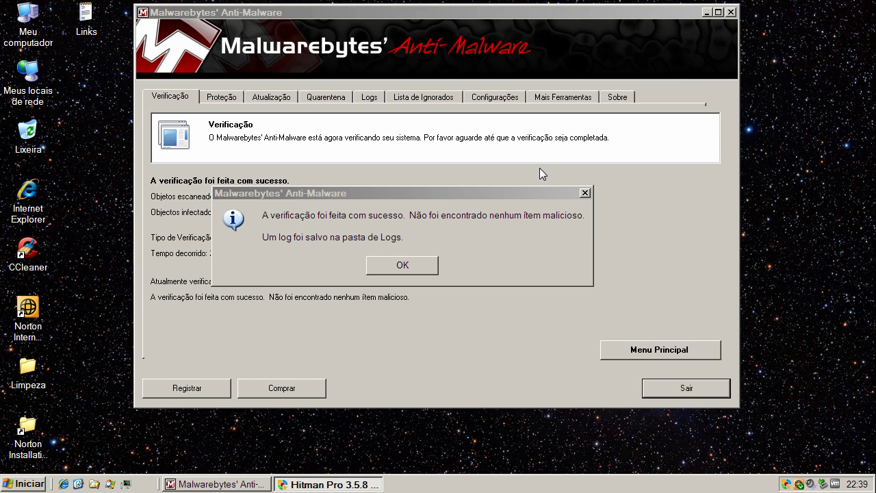
pyautogui.click(408, 267)
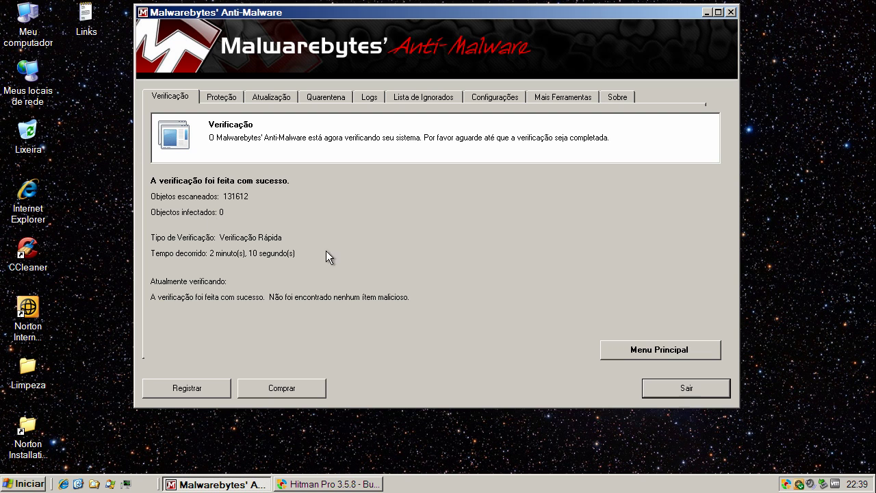
pyautogui.click(714, 384)
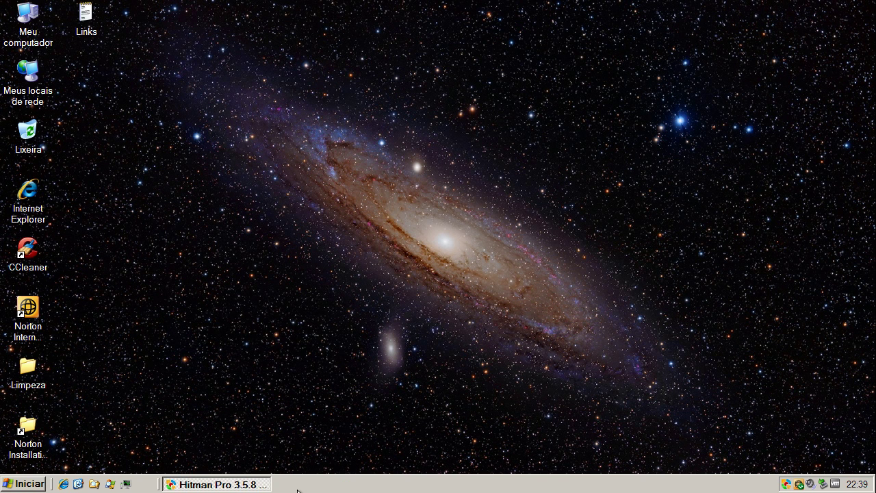
# Switch to Hitman Pro 3.5.8, scan the computer for malware, and close the program
pyautogui.click(252, 484)
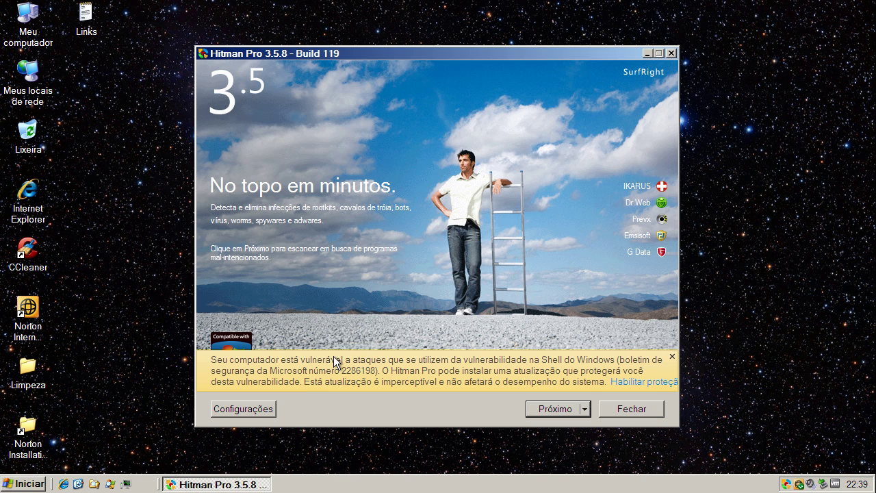
pyautogui.click(538, 410)
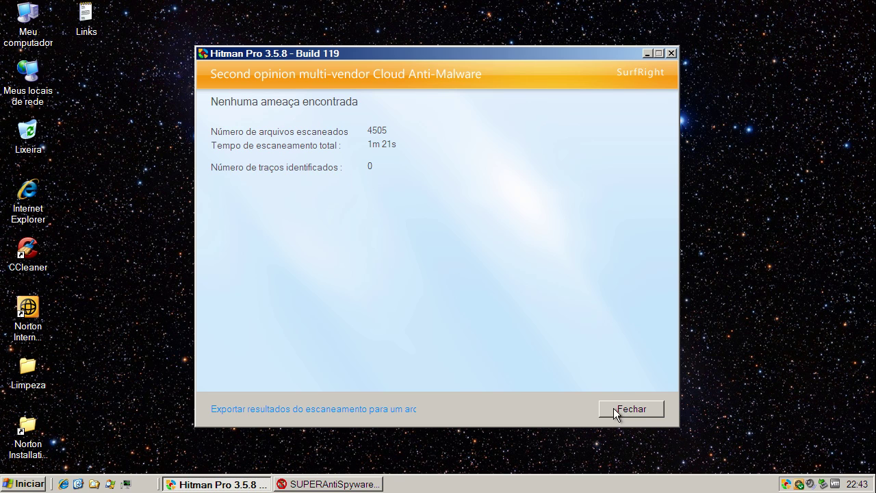
pyautogui.click(645, 408)
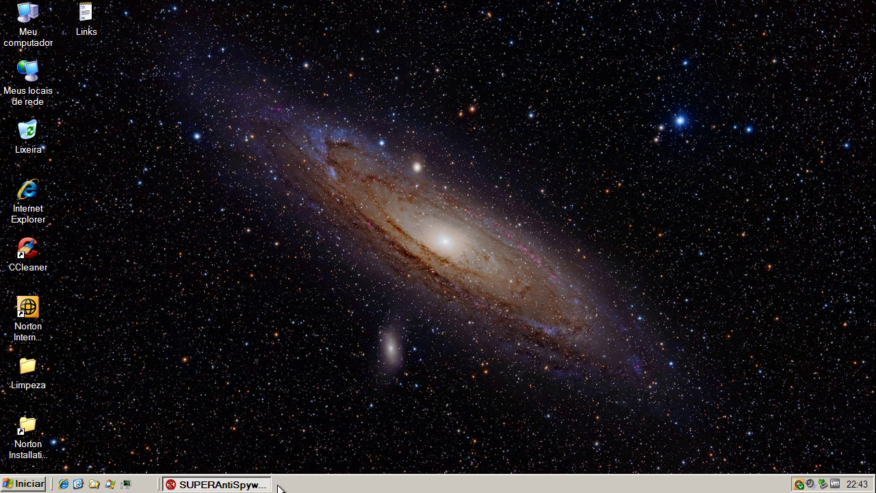
# Switch to SUPERAntiSpyware, run a quick scan (Escaneamento Rápido) of drive C:, and dismiss the completion message
pyautogui.click(240, 484)
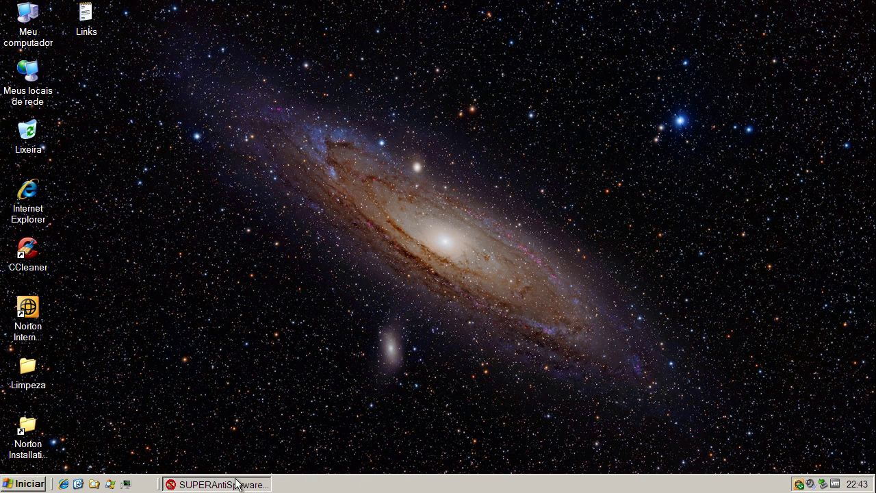
pyautogui.click(446, 194)
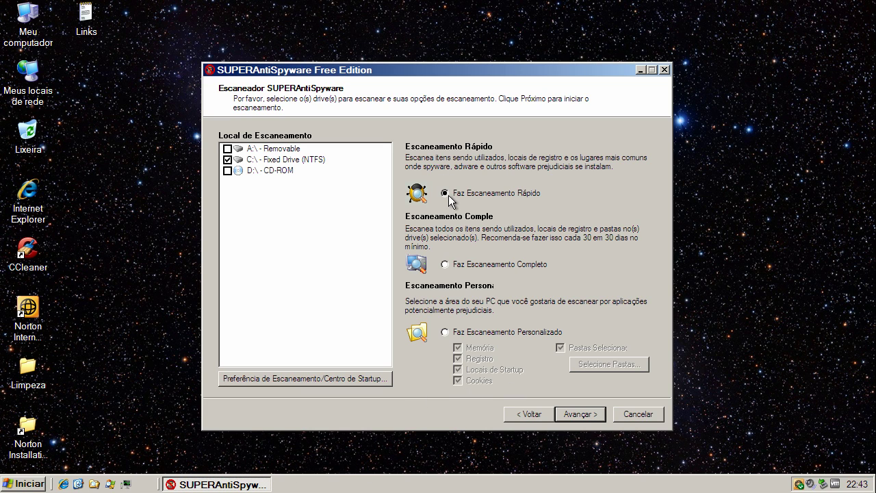
pyautogui.click(582, 415)
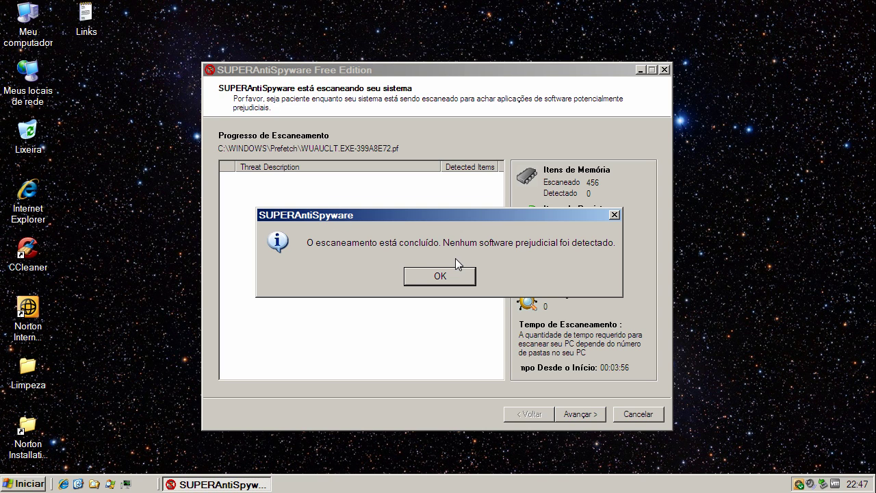
pyautogui.click(455, 273)
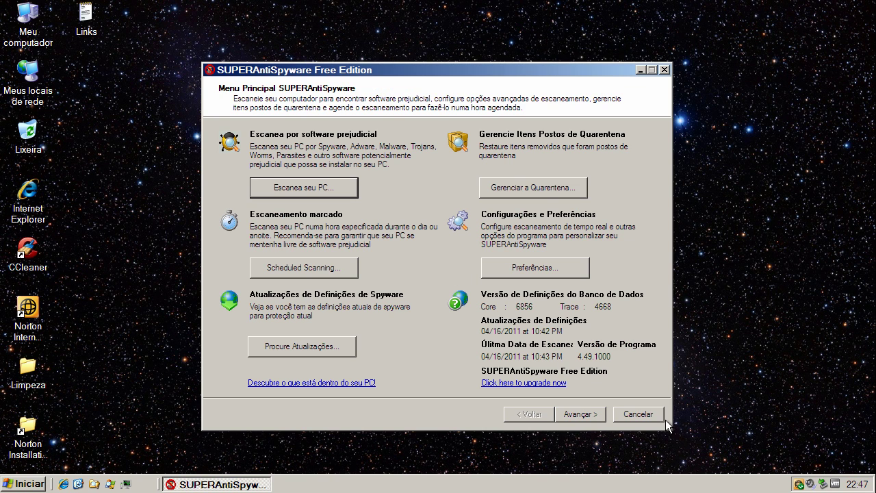
# Close the SUPERAntiSpyware window and open the Norton Internet Security main window
pyautogui.click(658, 415)
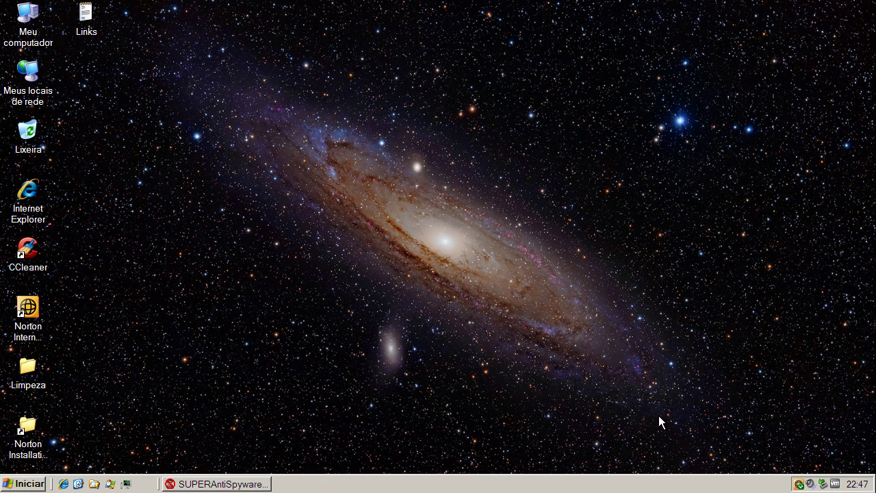
pyautogui.doubleClick(799, 484)
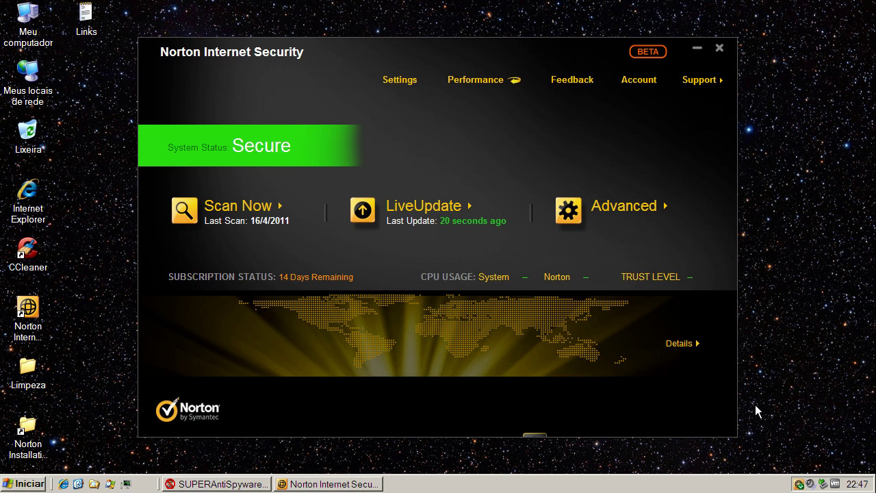